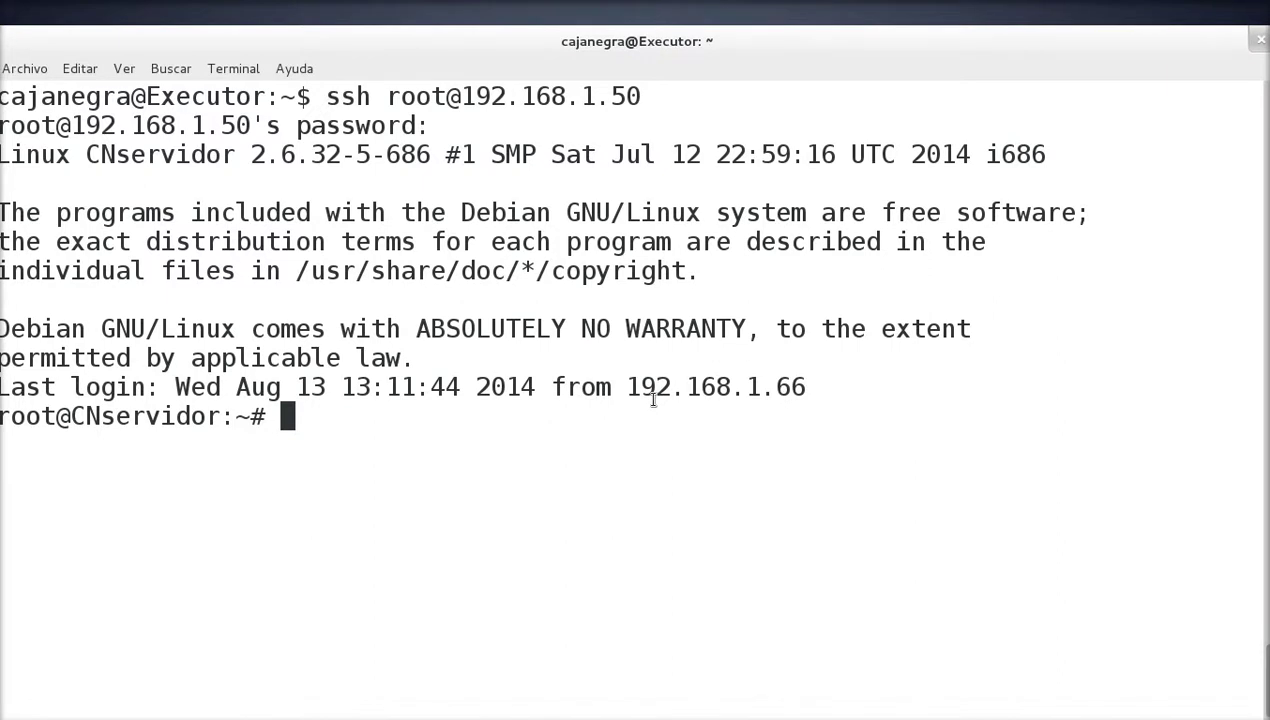
type("cp")
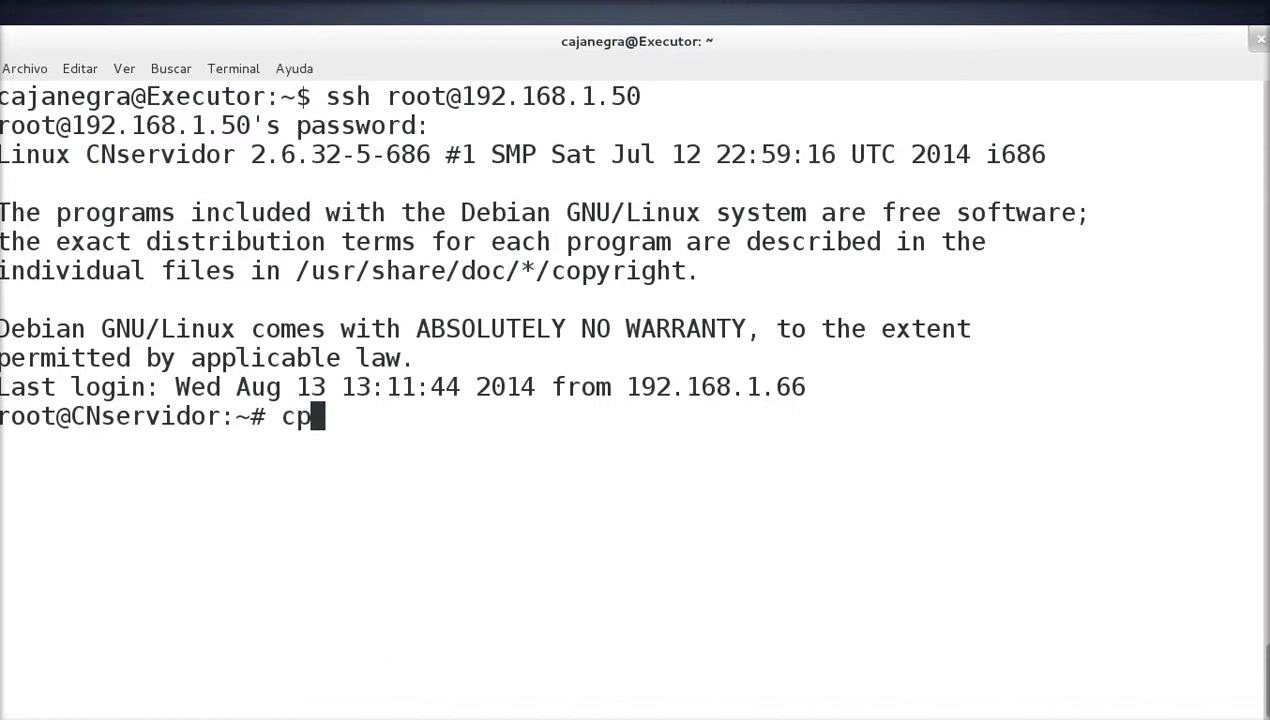
type(" rm mkdir")
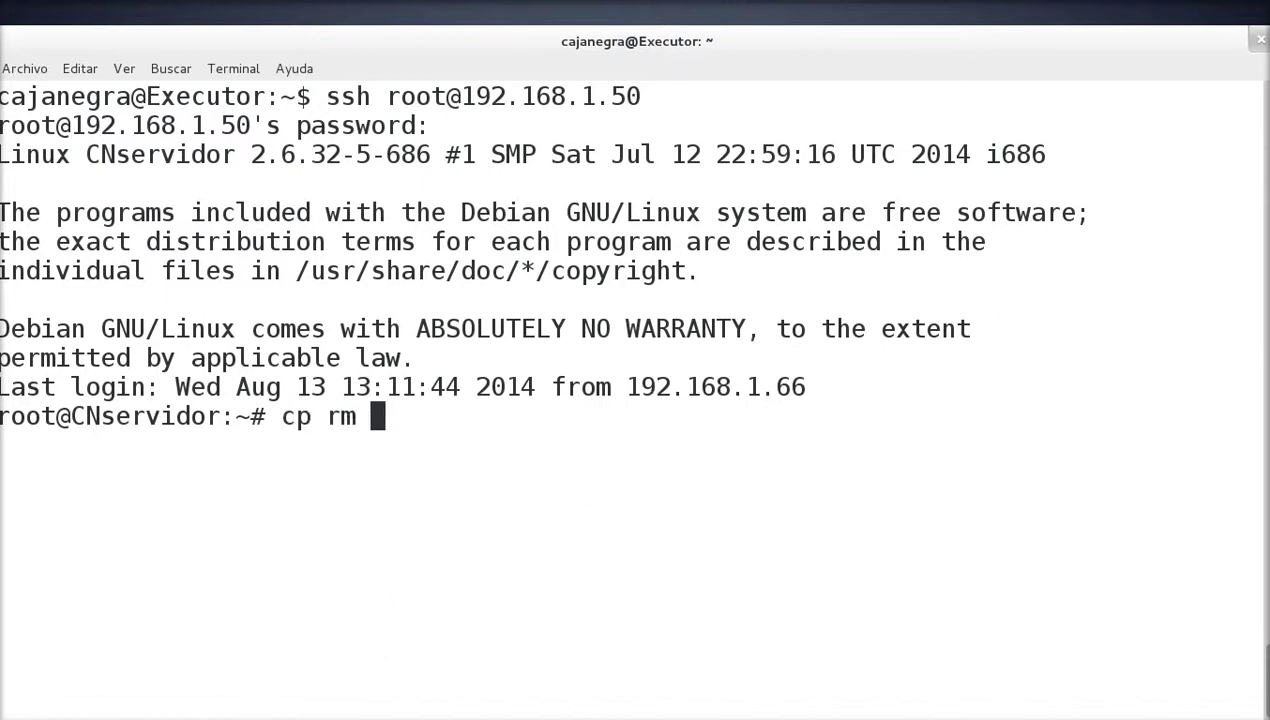
key("BackSpace")
key("BackSpace")
key("BackSpace")
key("BackSpace")
key("BackSpace")
key("BackSpace")
key("BackSpace")
key("BackSpace")
key("BackSpace")
key("BackSpace")
key("BackSpace")
key("BackSpace")
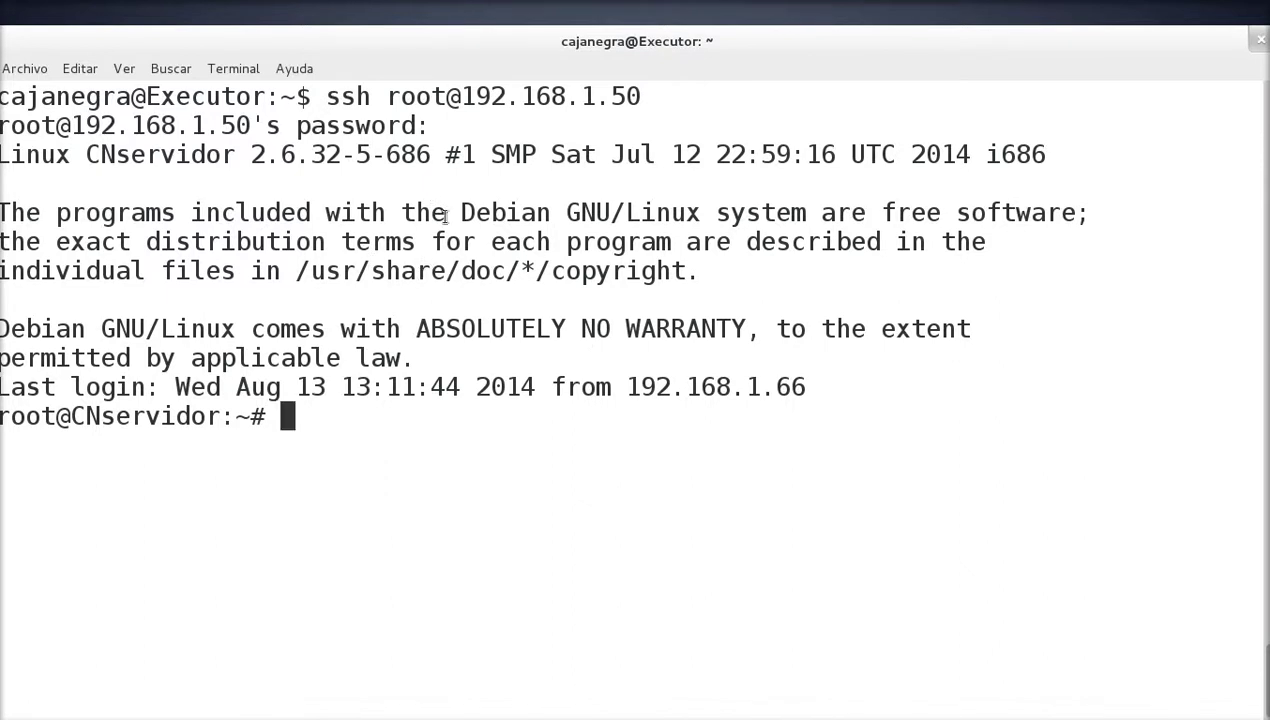
key("super")
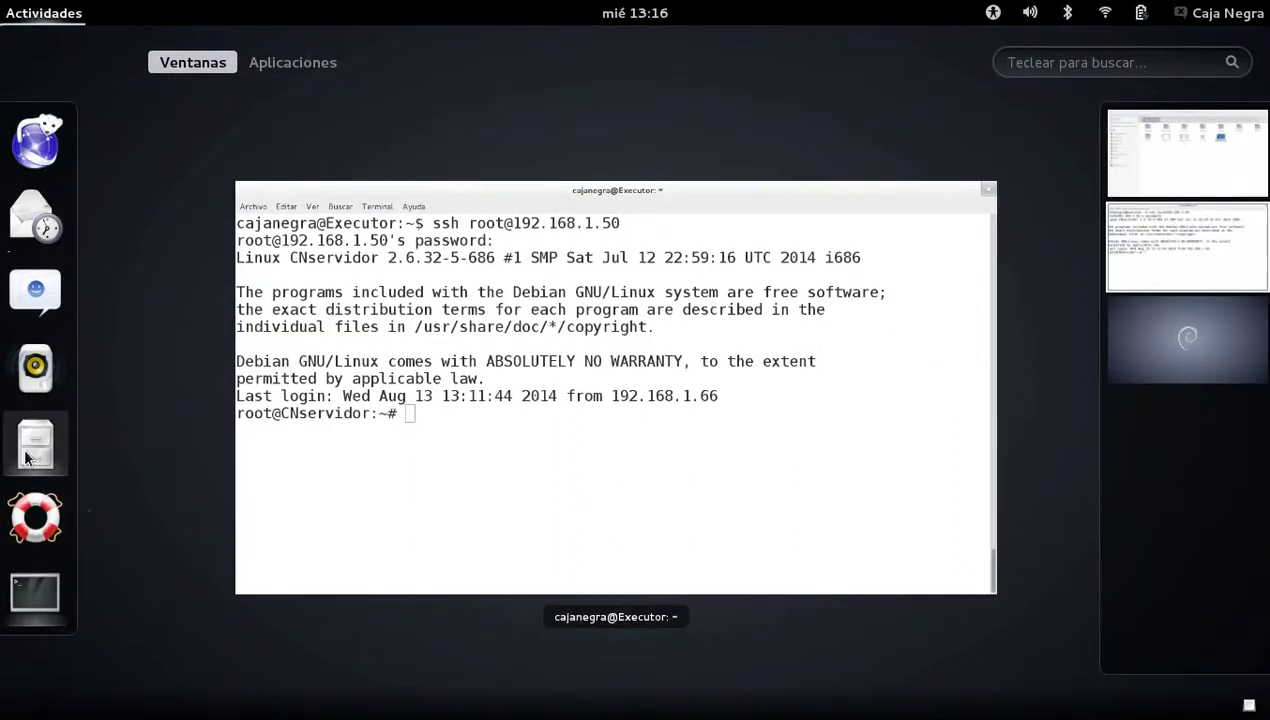
right_click(35, 443)
left_click(125, 443)
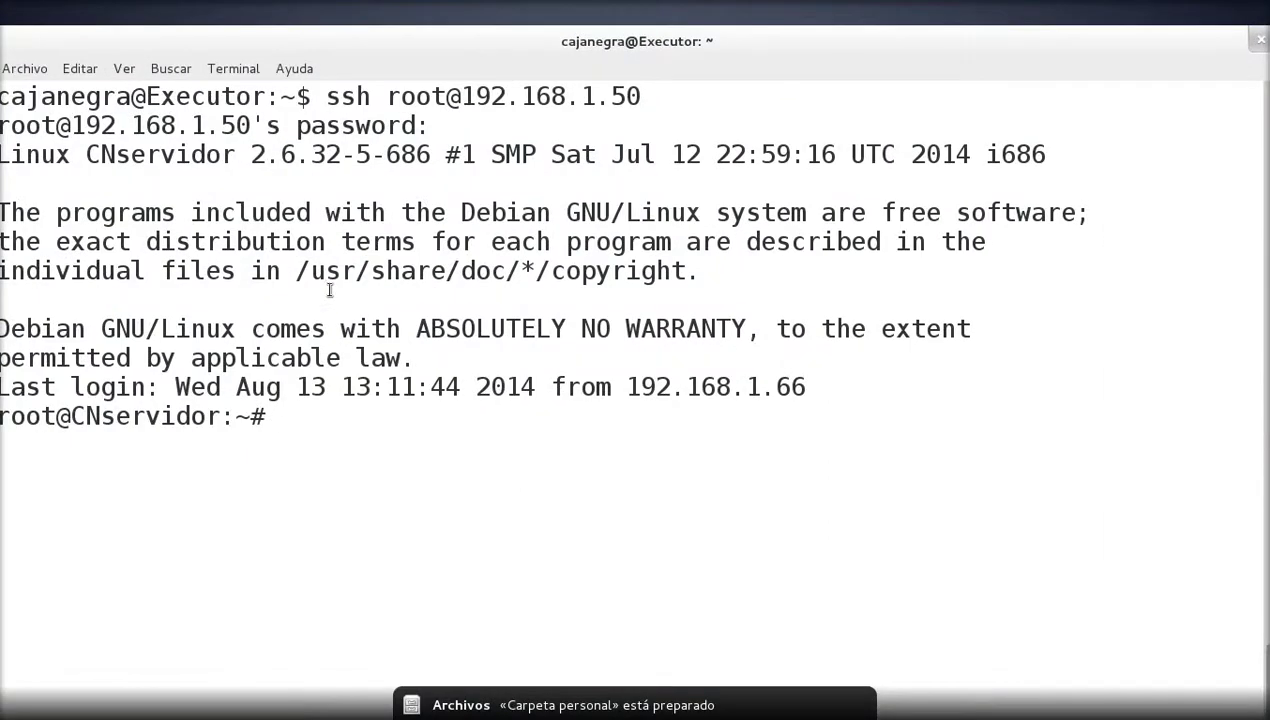
left_click(566, 700)
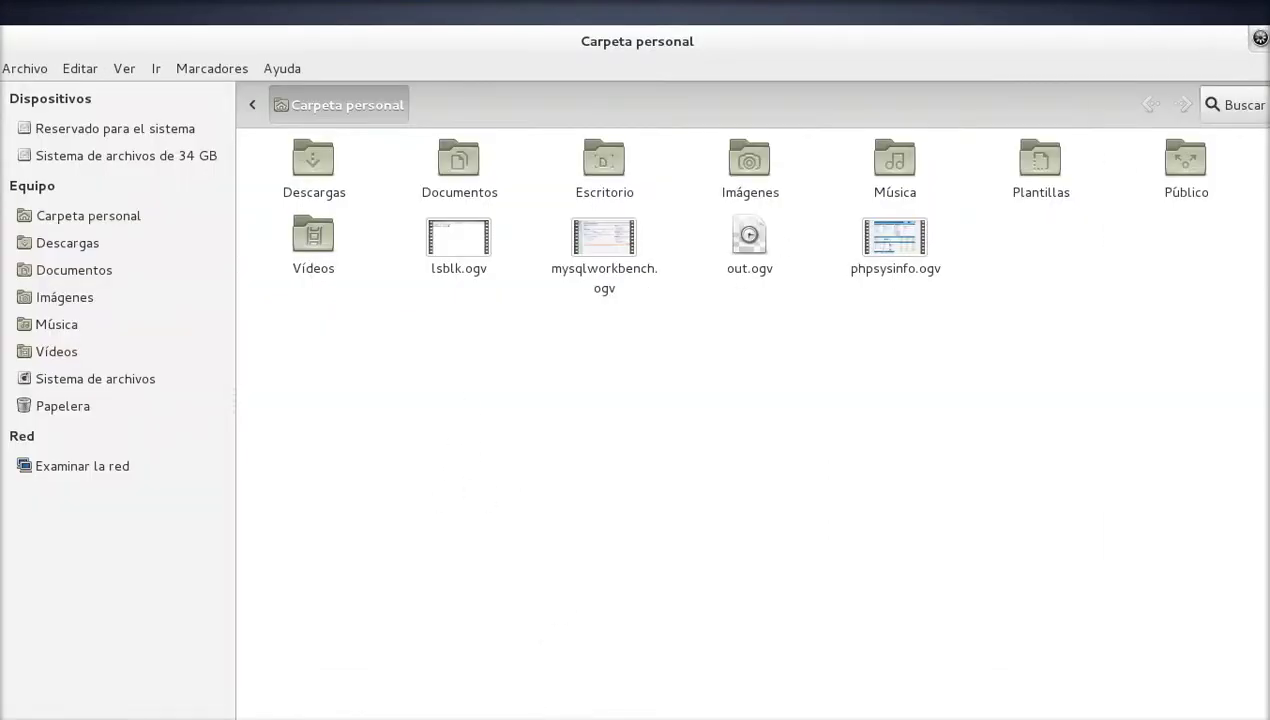
left_click(1260, 38)
Switch to the file manager's home folder window and clear the file selection.
key("super")
left_click(40, 445)
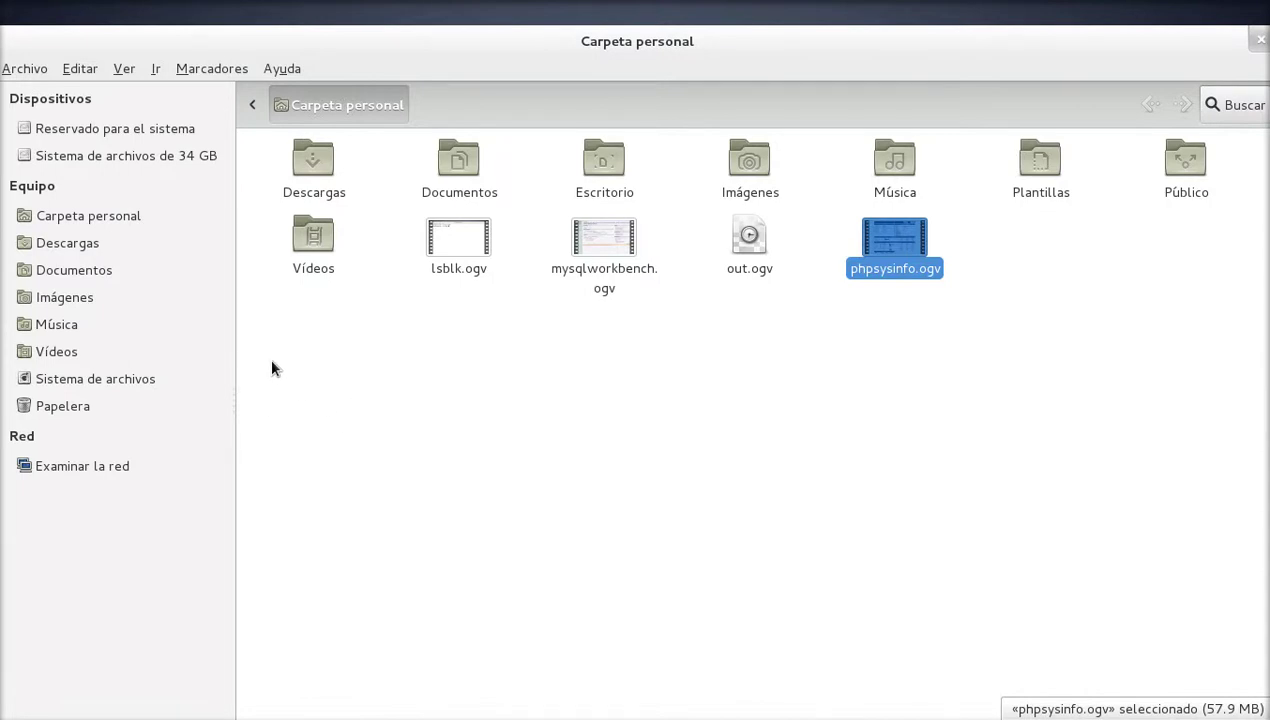
left_click(536, 485)
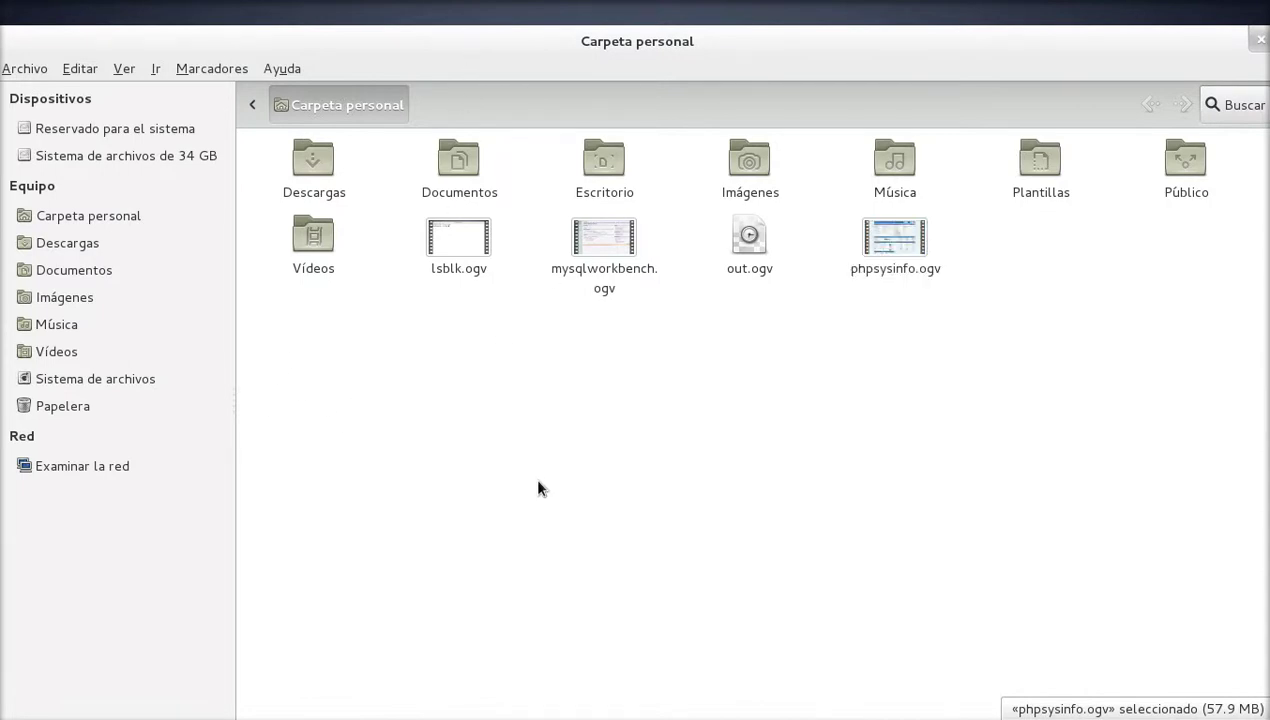
Switch to the SSH terminal and list the remote directory with dir on a cleared screen.
key("alt+Tab")
key("alt+Tab")
key("alt+Tab")
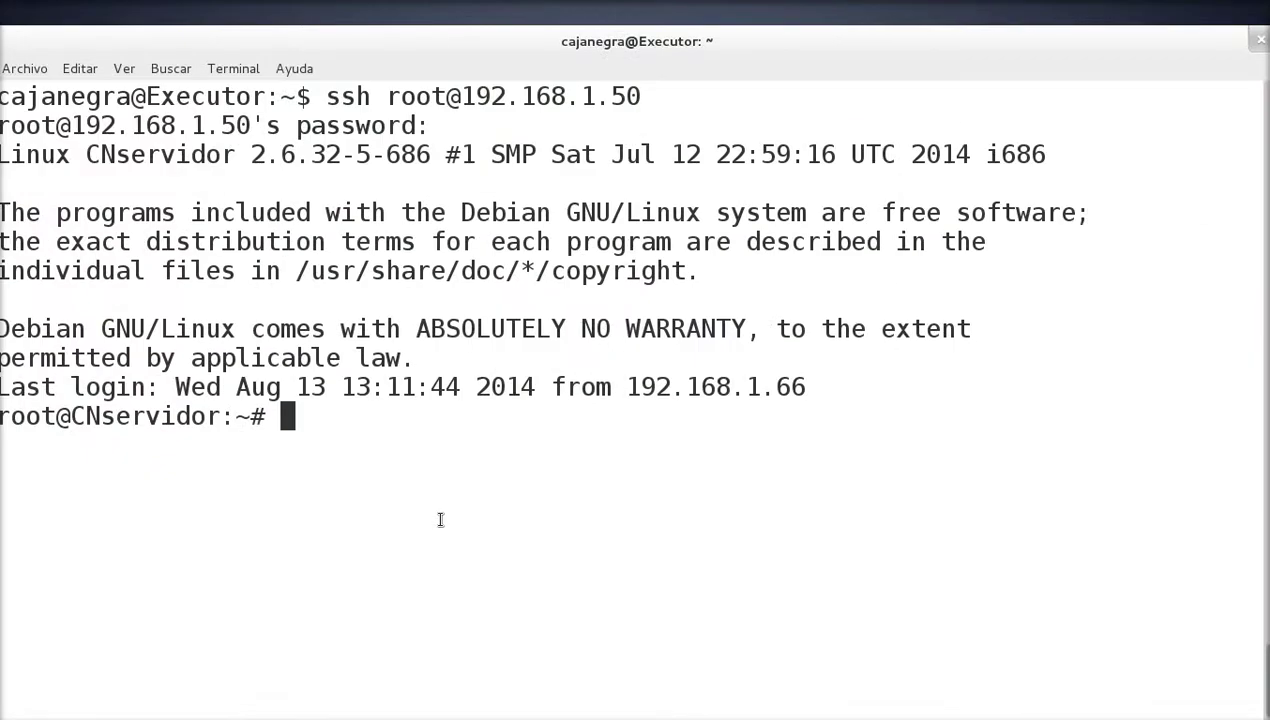
type("dir")
key("Return")
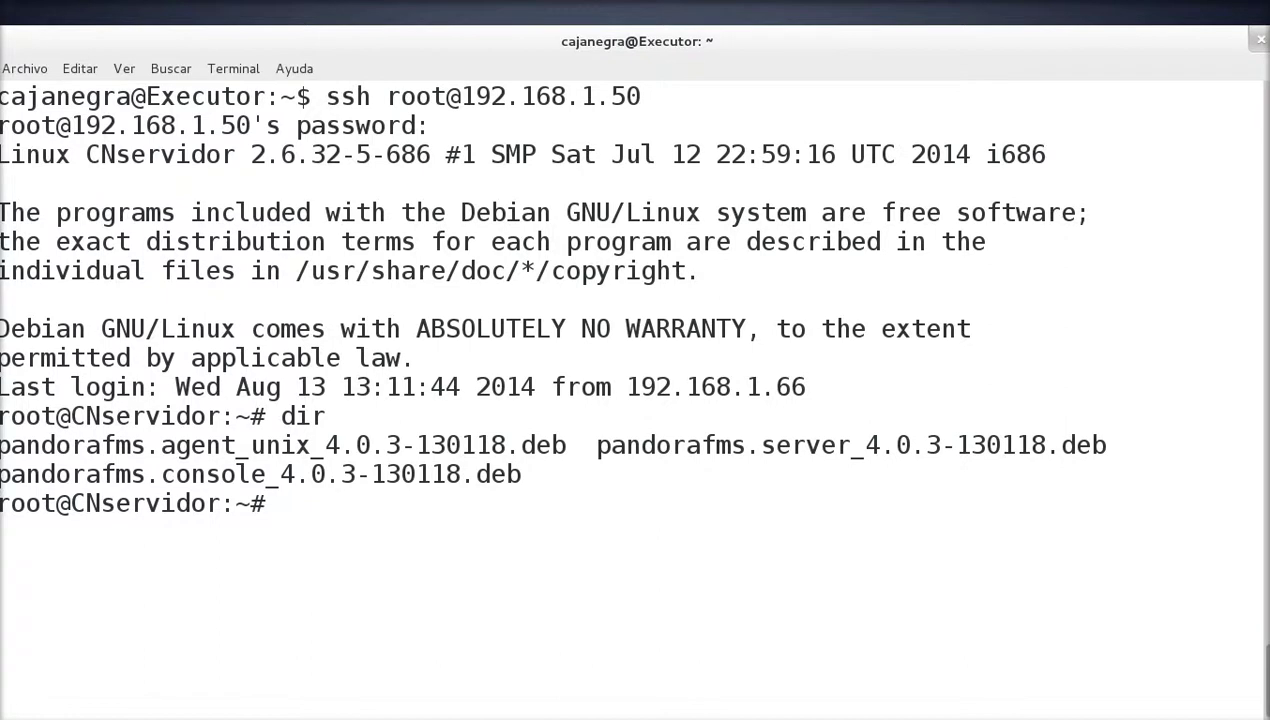
key("ctrl+l")
type("dir")
key("Return")
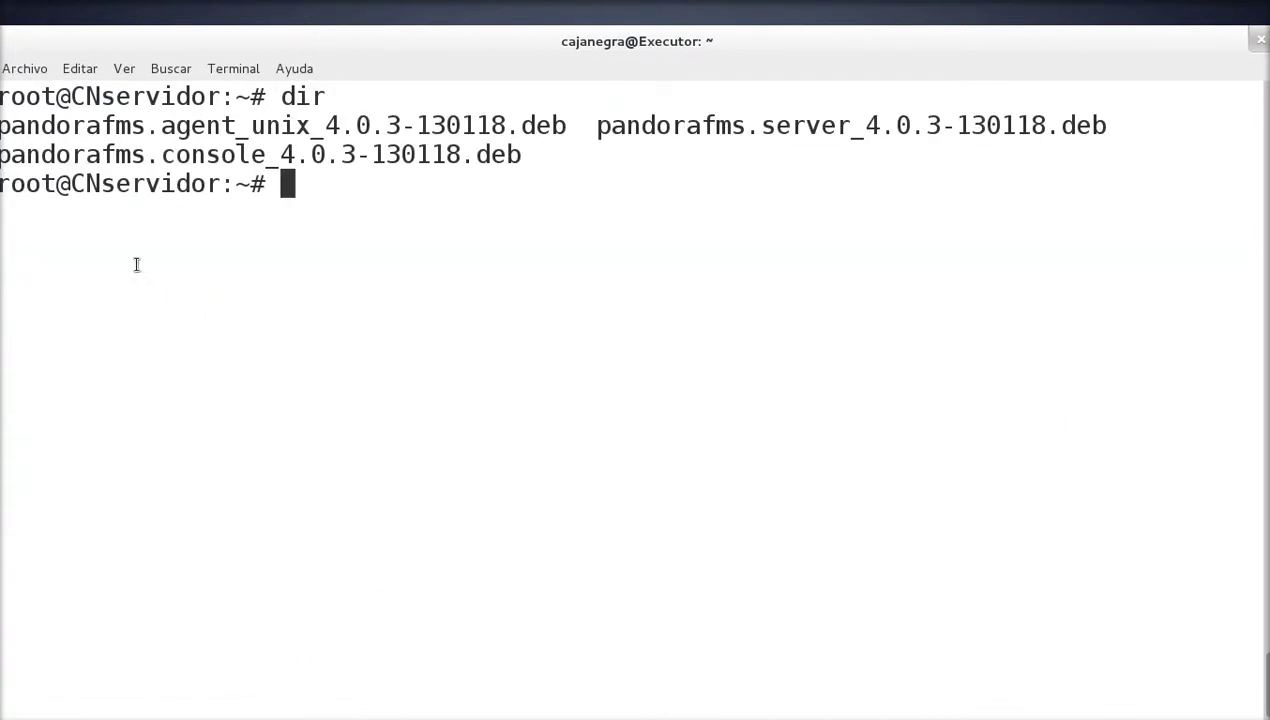
Switch back to the file manager and open the Conectar con el servidor dialog.
key("super")
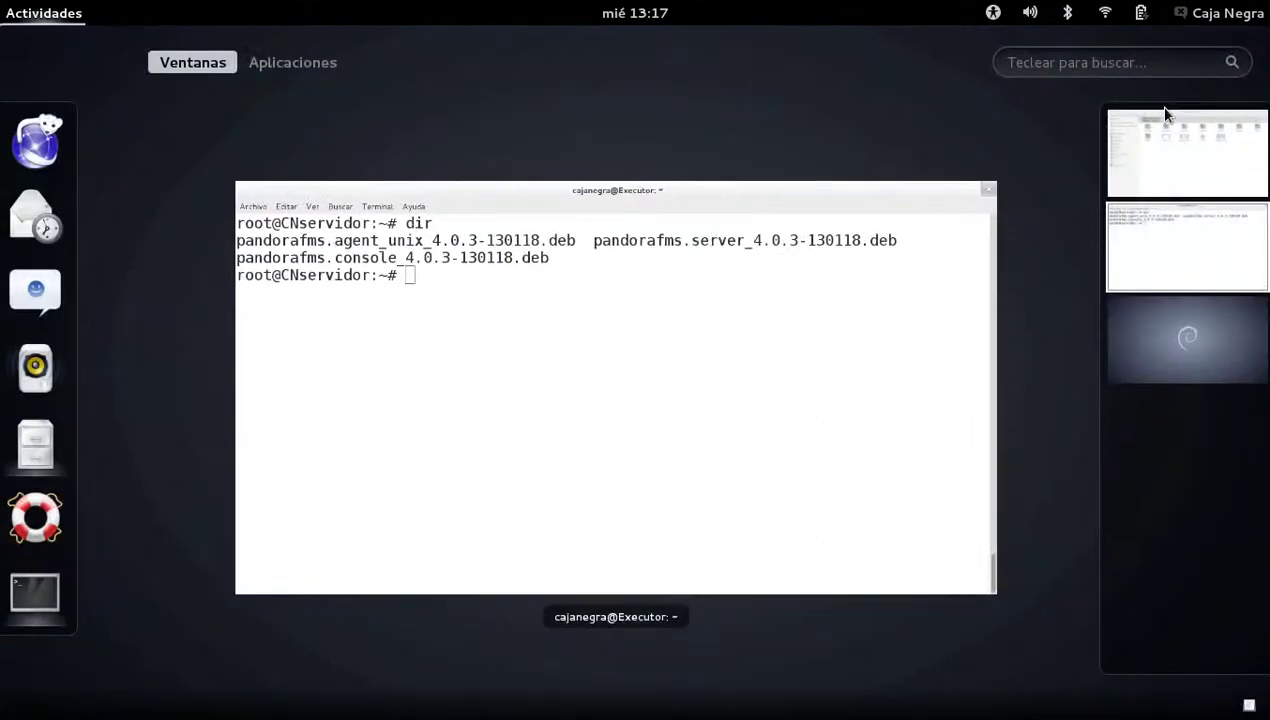
left_click(1178, 146)
left_click(655, 255)
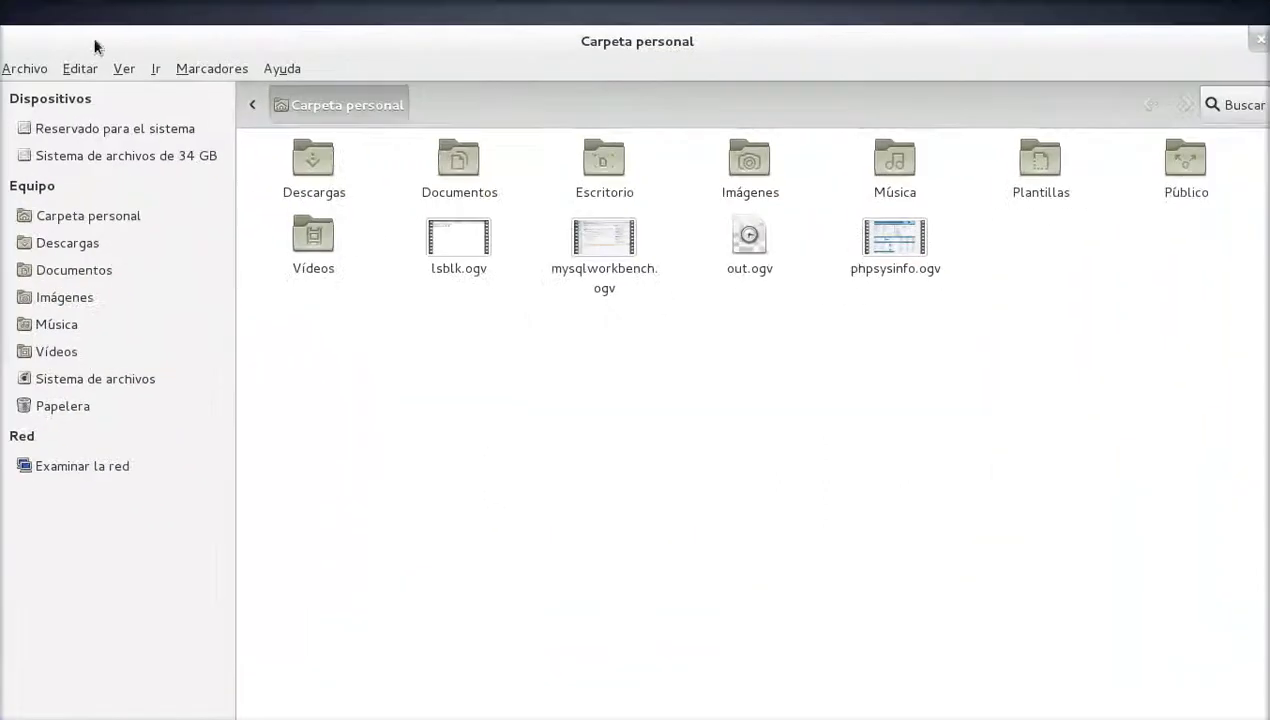
left_click(37, 72)
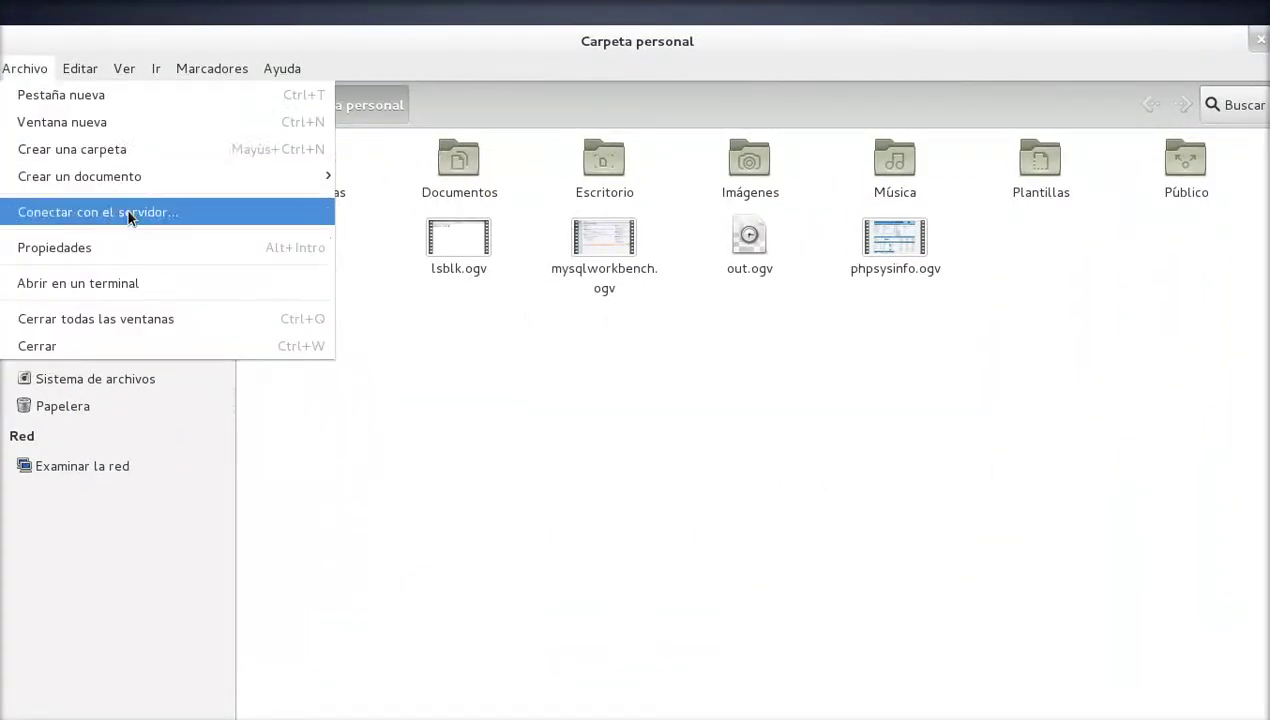
left_click(184, 212)
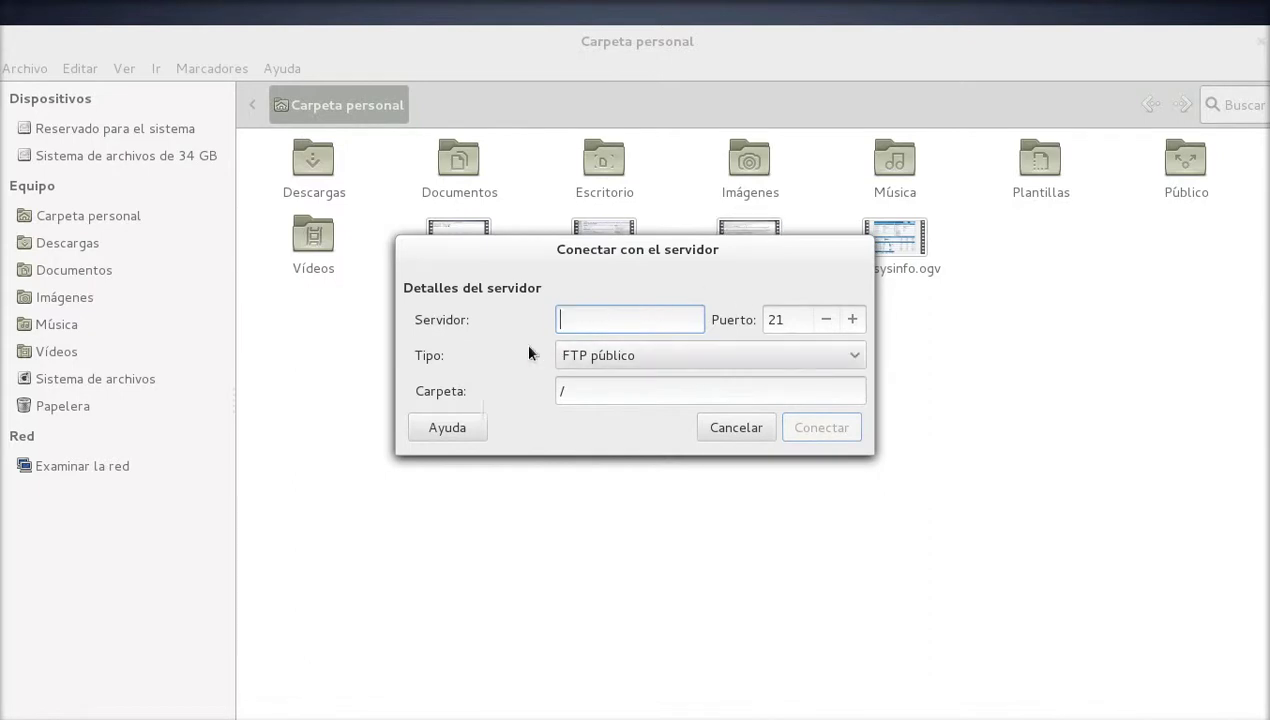
Set the connection type to SSH and the server address to 192.168.1.50.
left_click(587, 357)
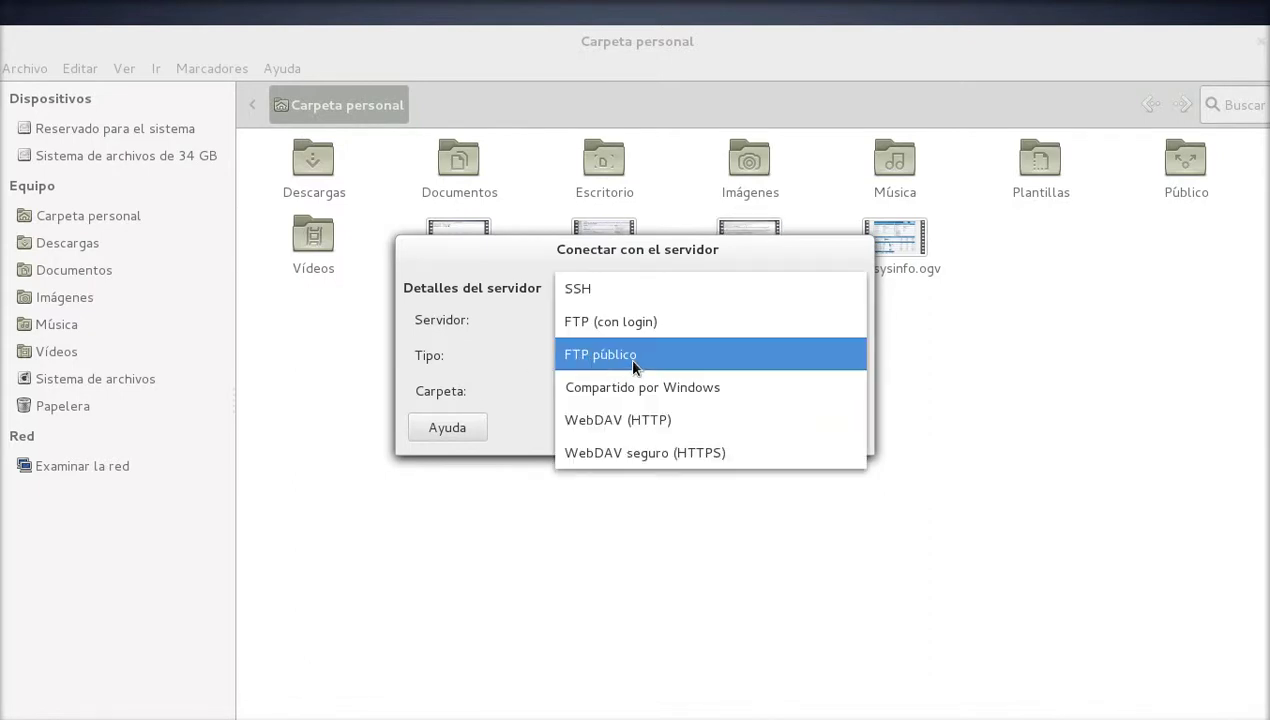
left_click(606, 288)
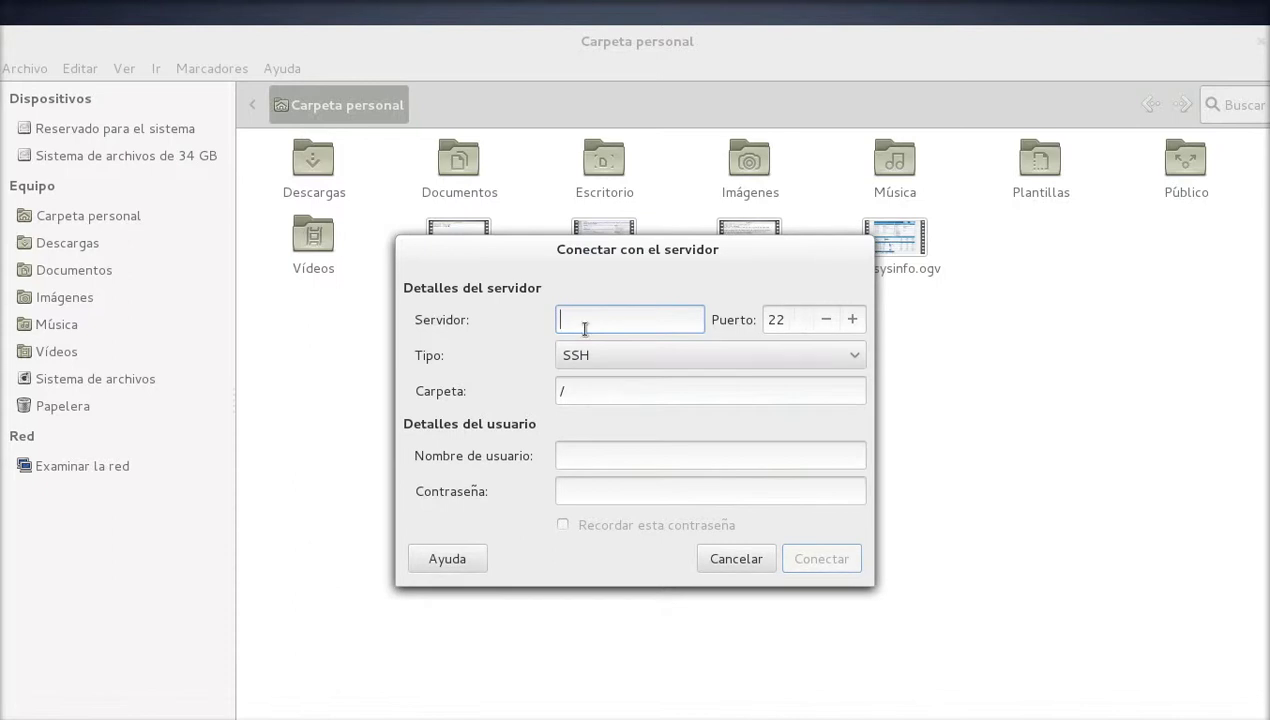
type("192.1")
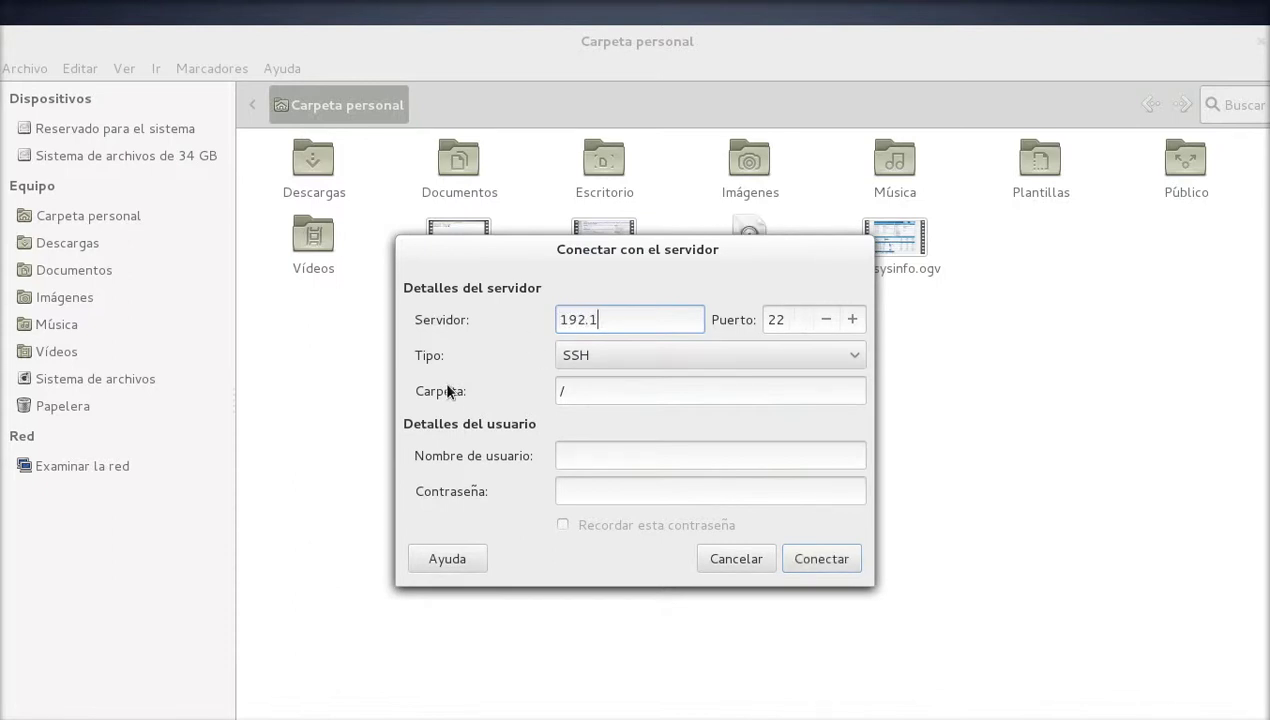
type("68.1.50")
Check the server's hostname in the terminal prompt and return to the connection dialog.
key("alt+Tab")
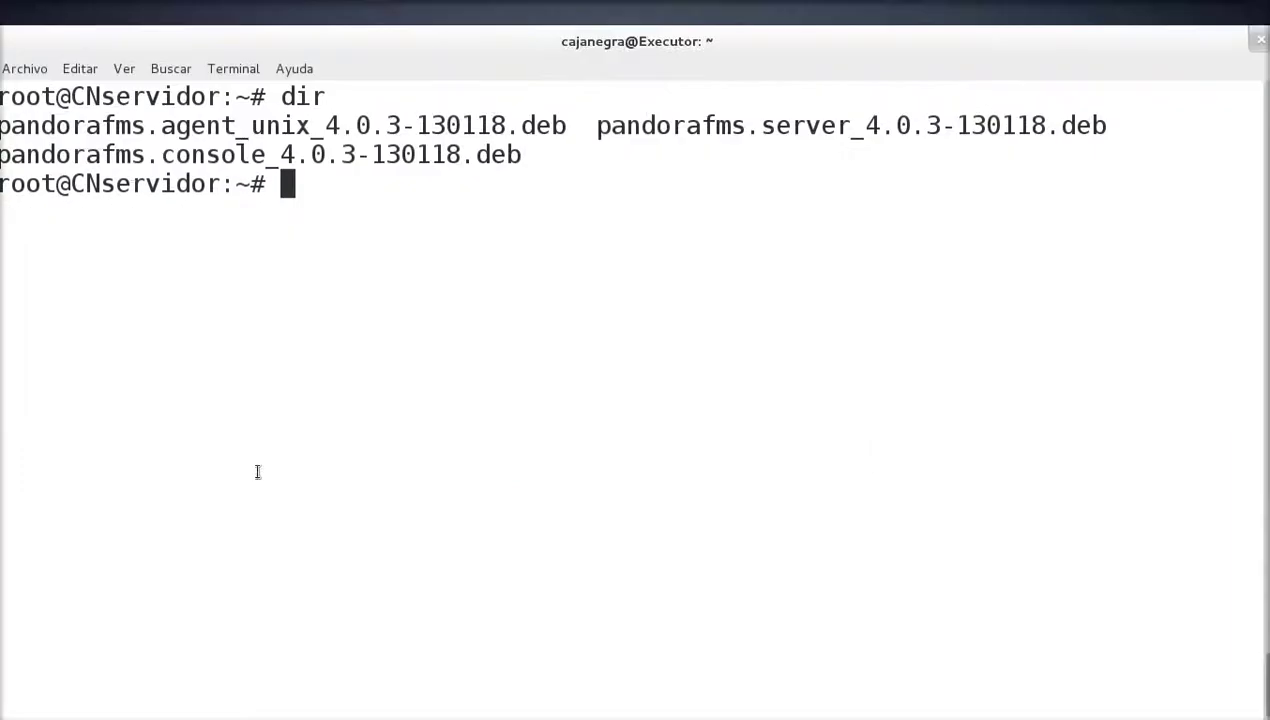
left_click_drag(70, 183, 221, 183)
left_click(392, 208)
key("alt+Tab")
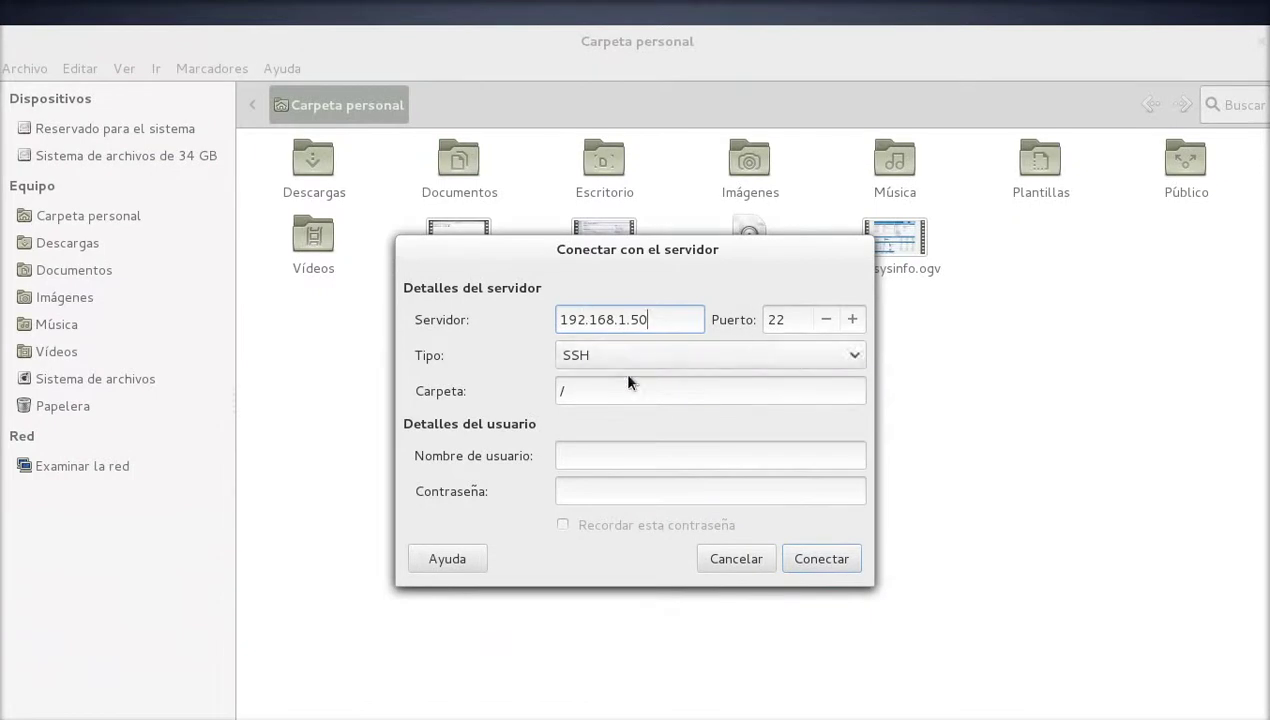
Connect to the server as root with the account password, enabling the option to remember the password.
left_click(601, 389)
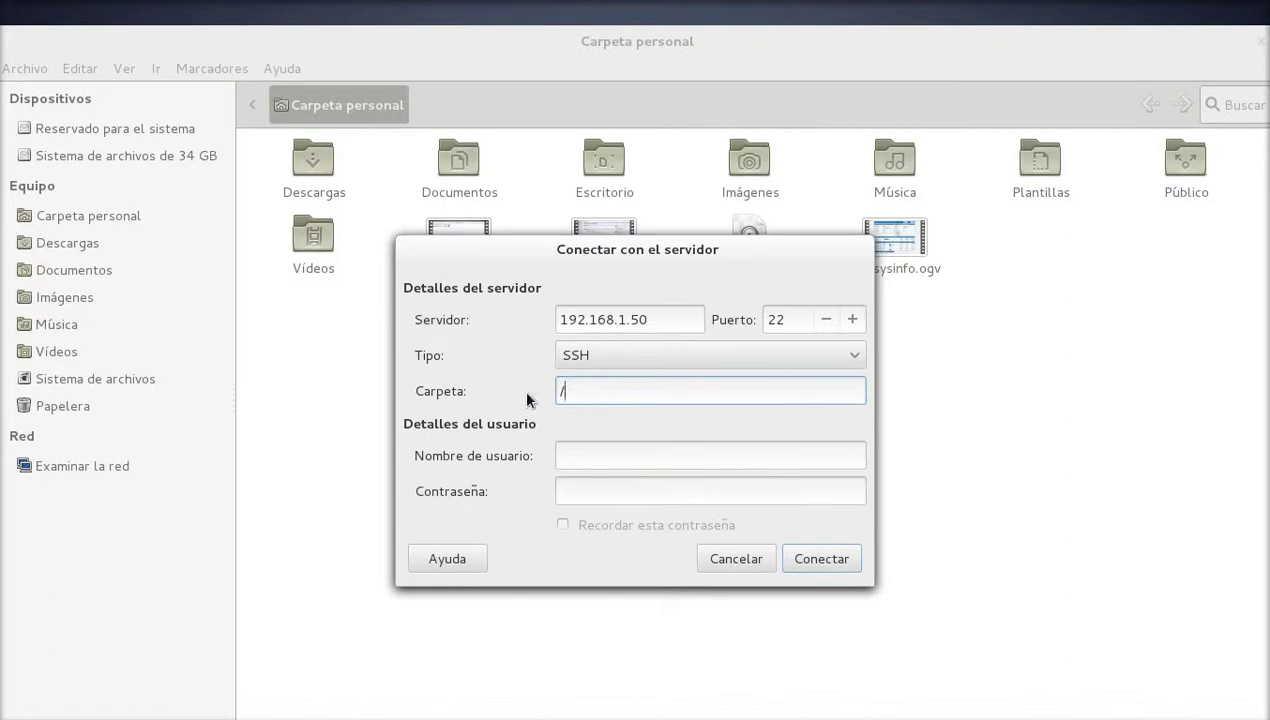
left_click(574, 449)
type("root")
key("Tab")
type("•••")
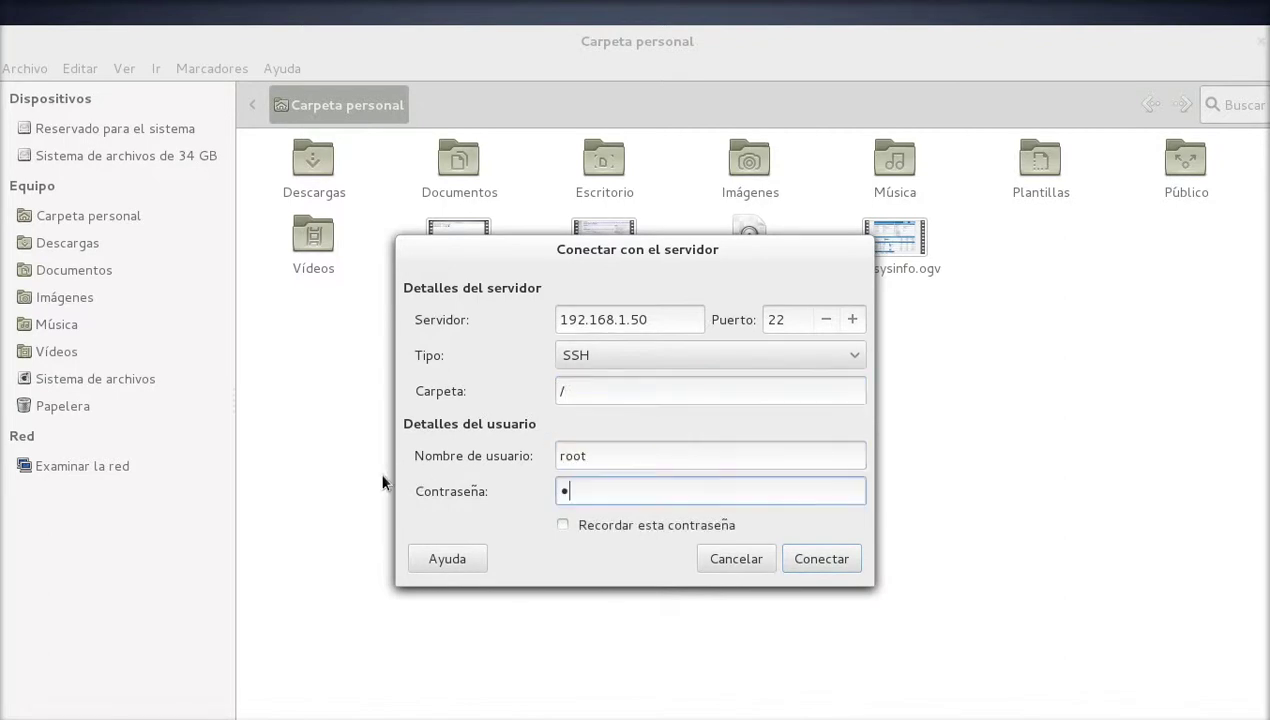
key("BackSpace")
key("BackSpace")
key("BackSpace")
type("••••••••")
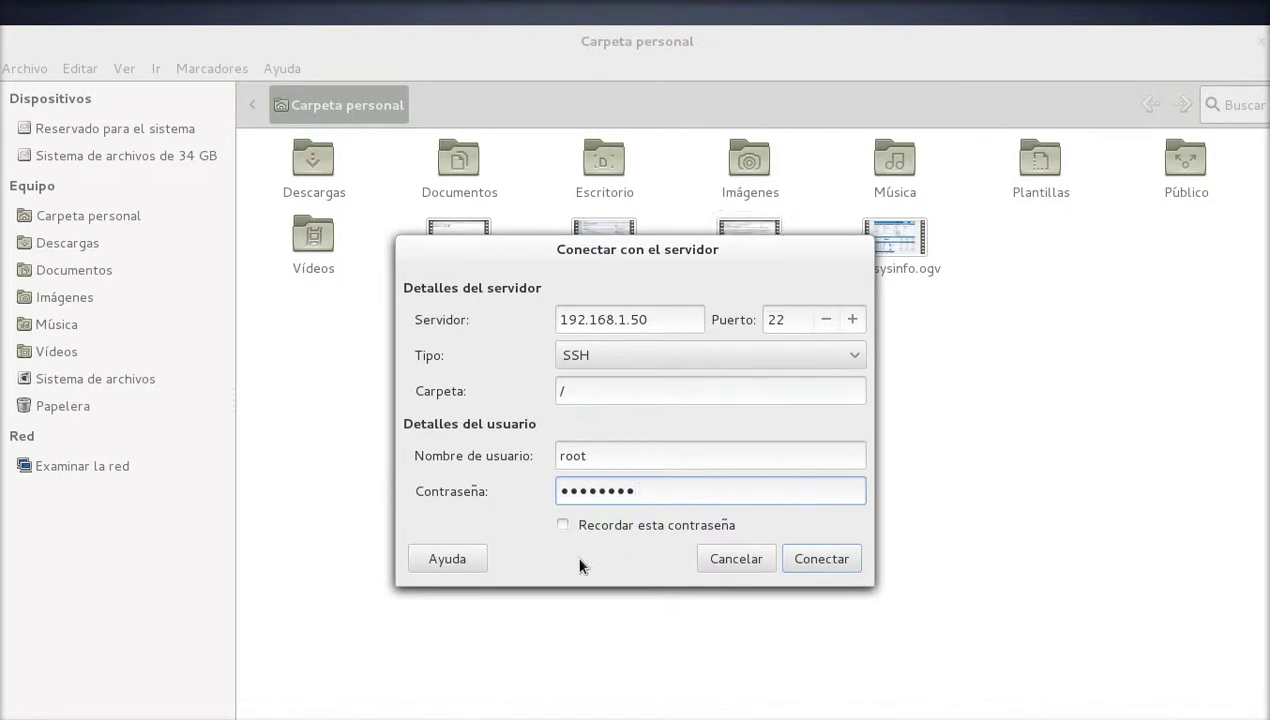
left_click(612, 528)
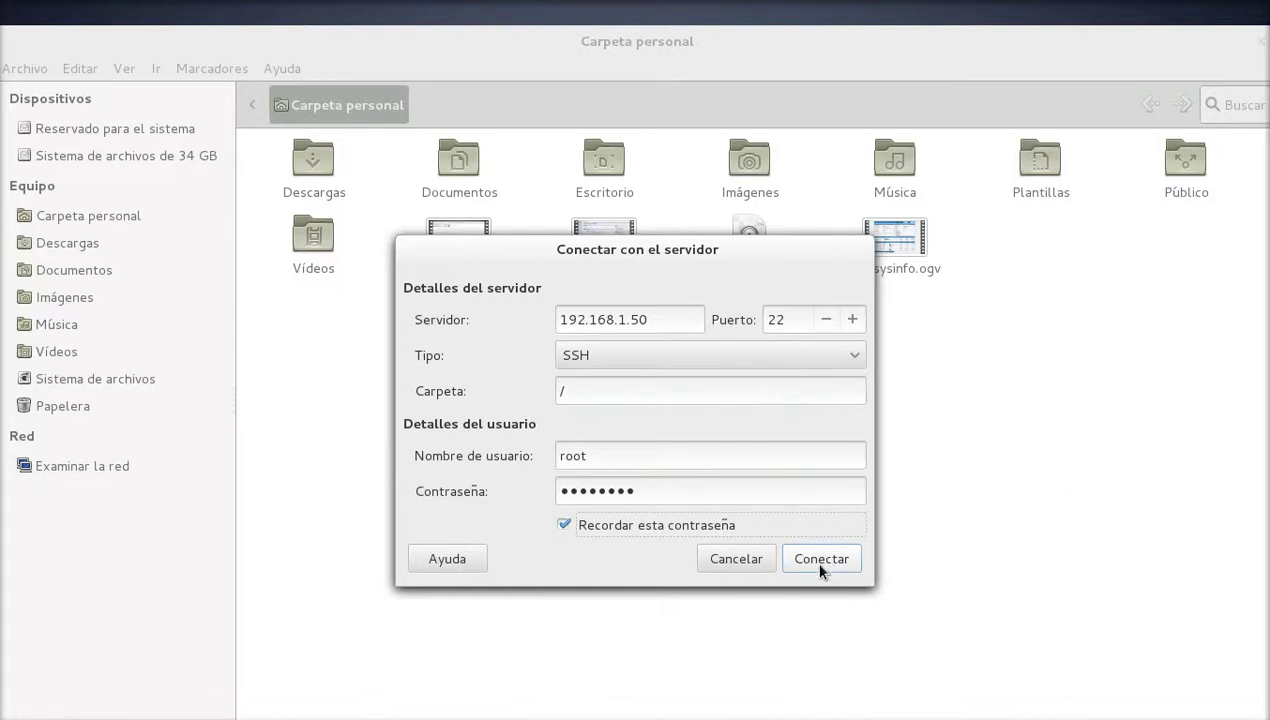
left_click(815, 558)
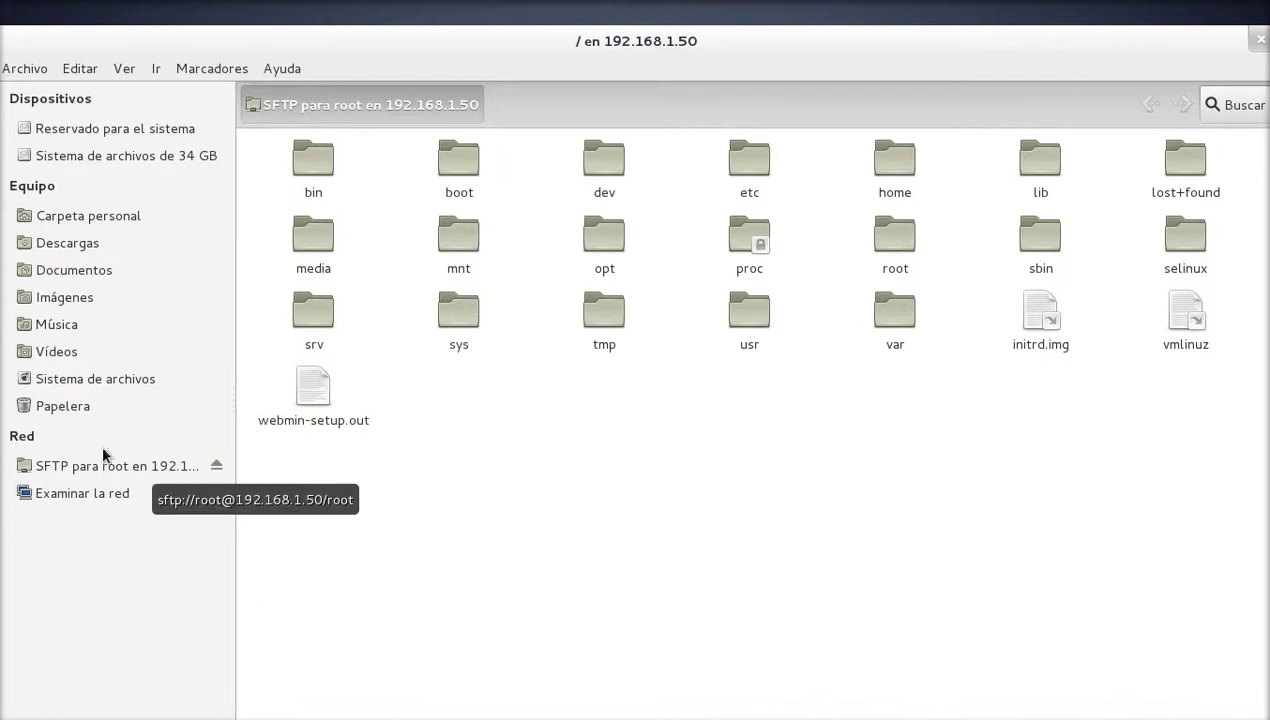
Bookmark the SFTP connection and rename the bookmark to "mi servidor local".
right_click(56, 471)
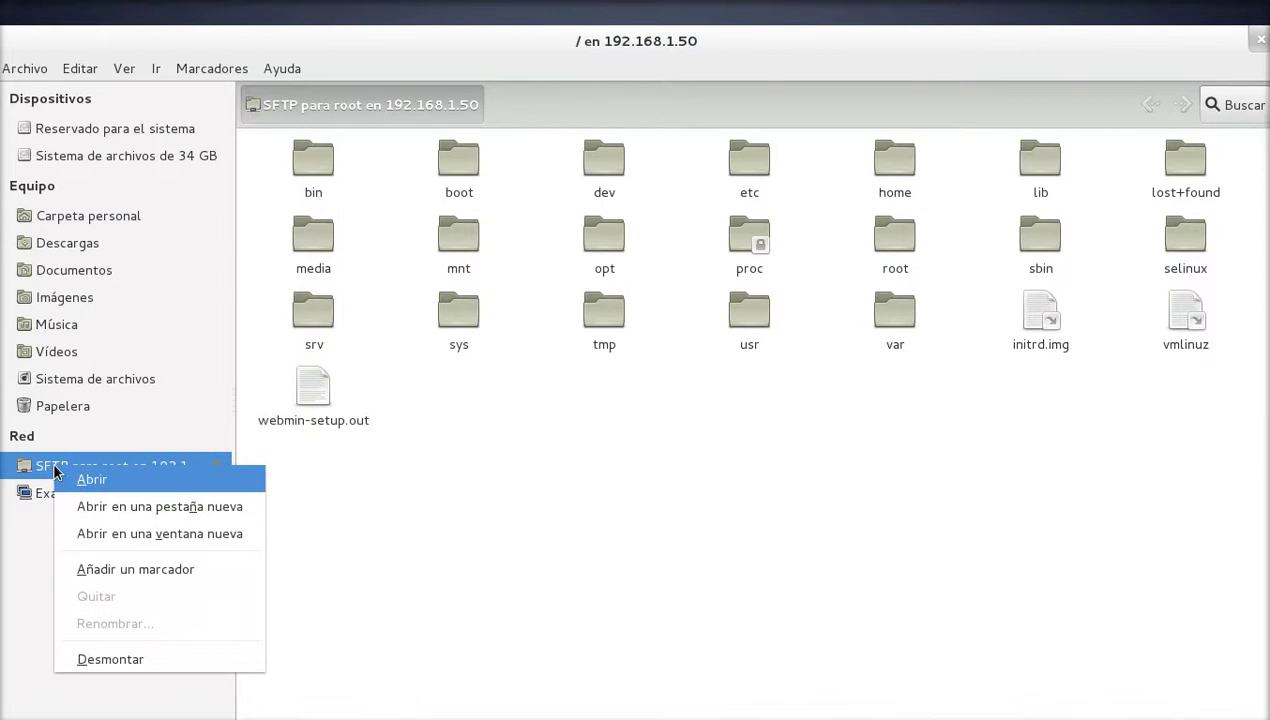
left_click(104, 566)
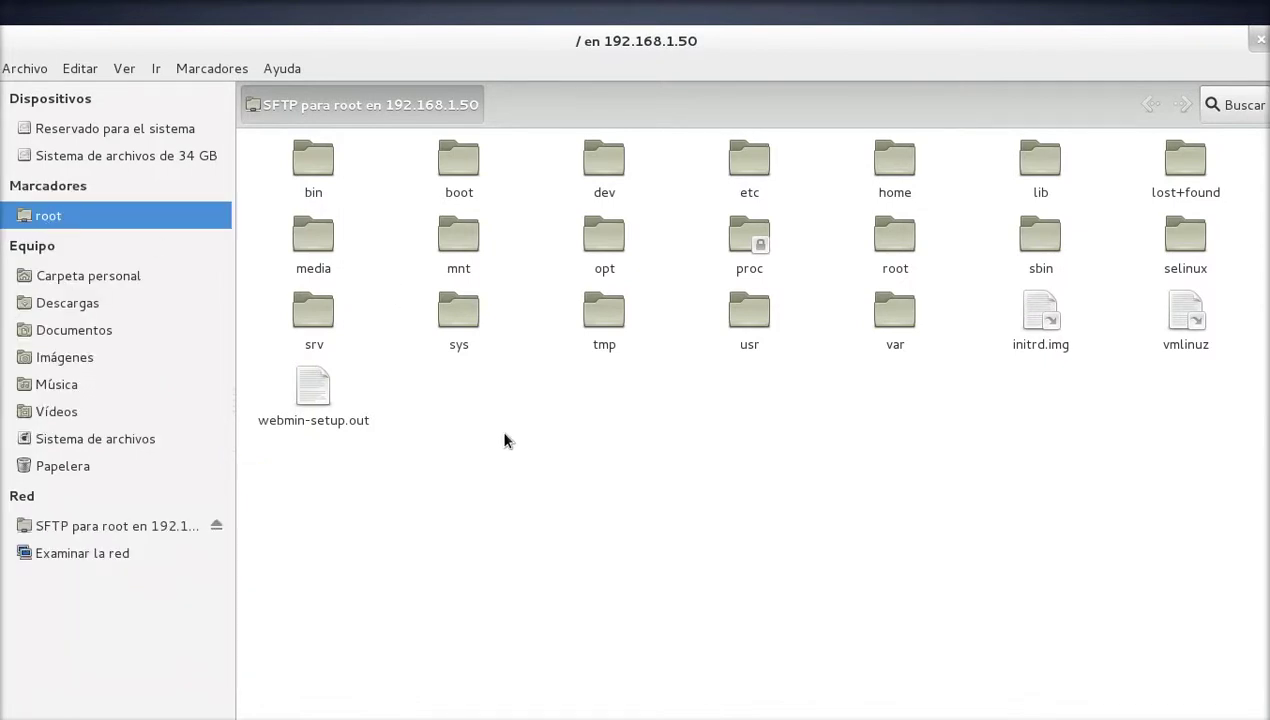
right_click(90, 218)
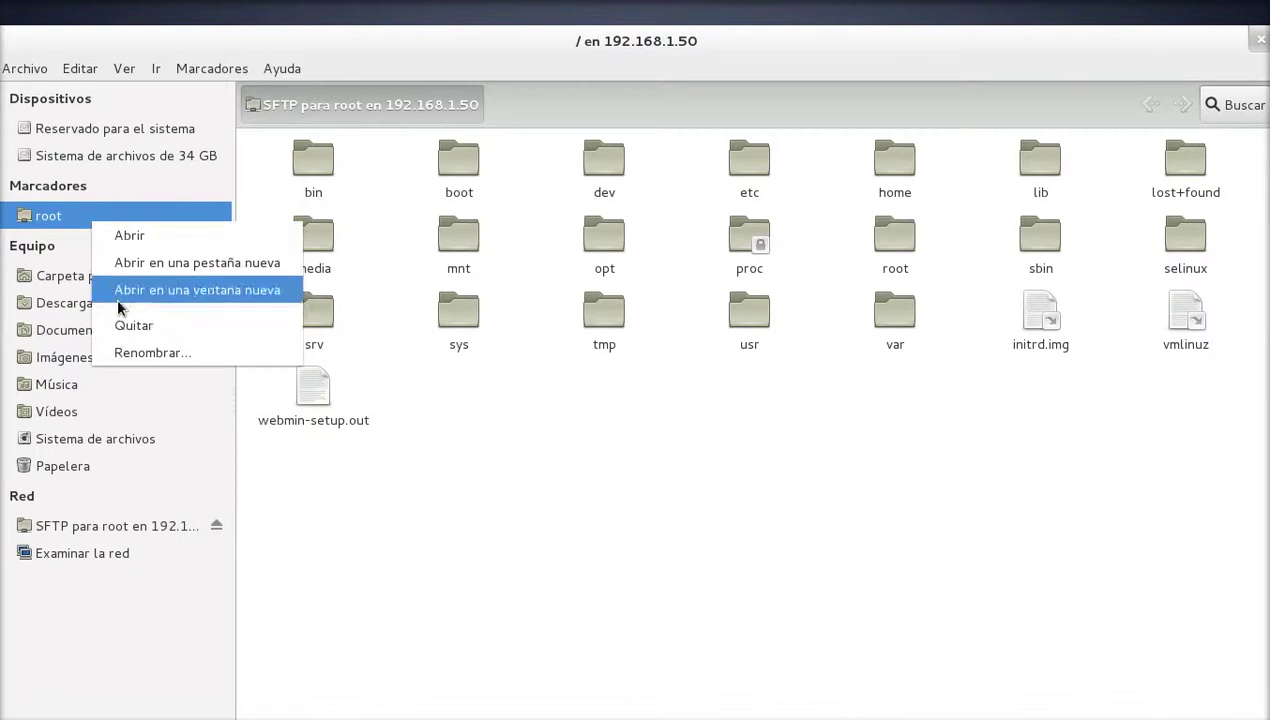
left_click(130, 354)
type("mi srvidor local")
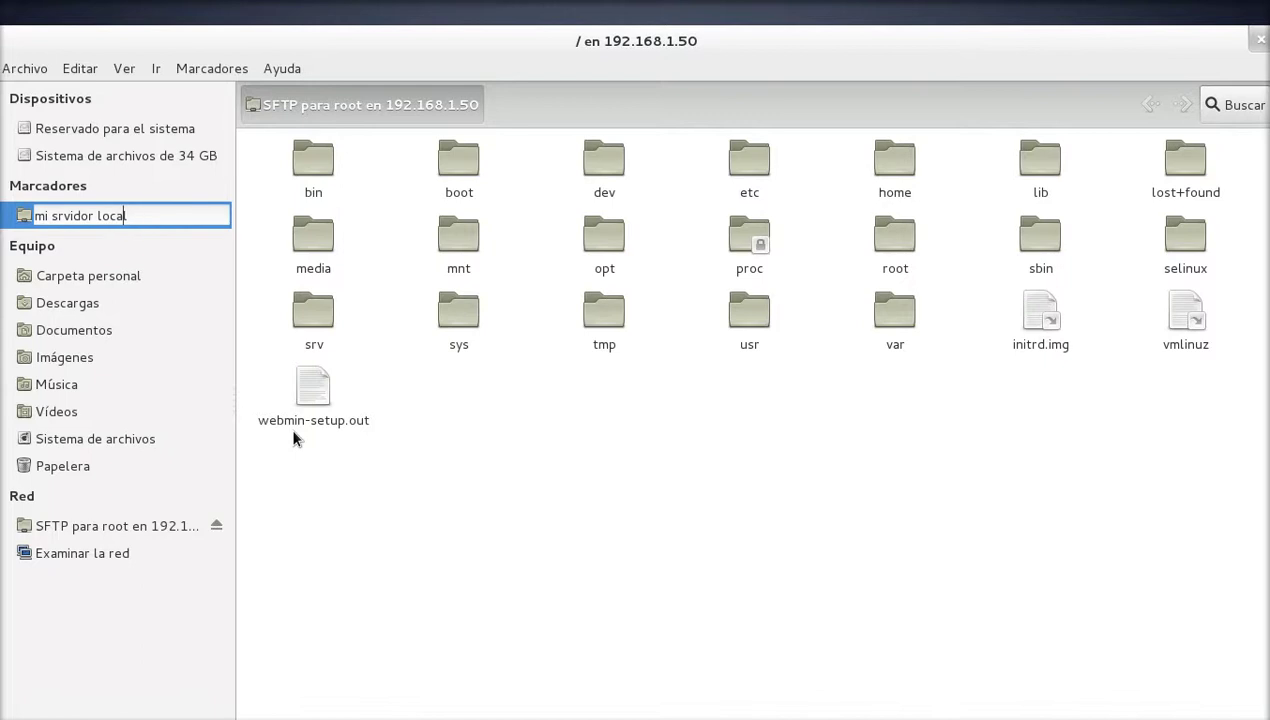
type("e")
key("Return")
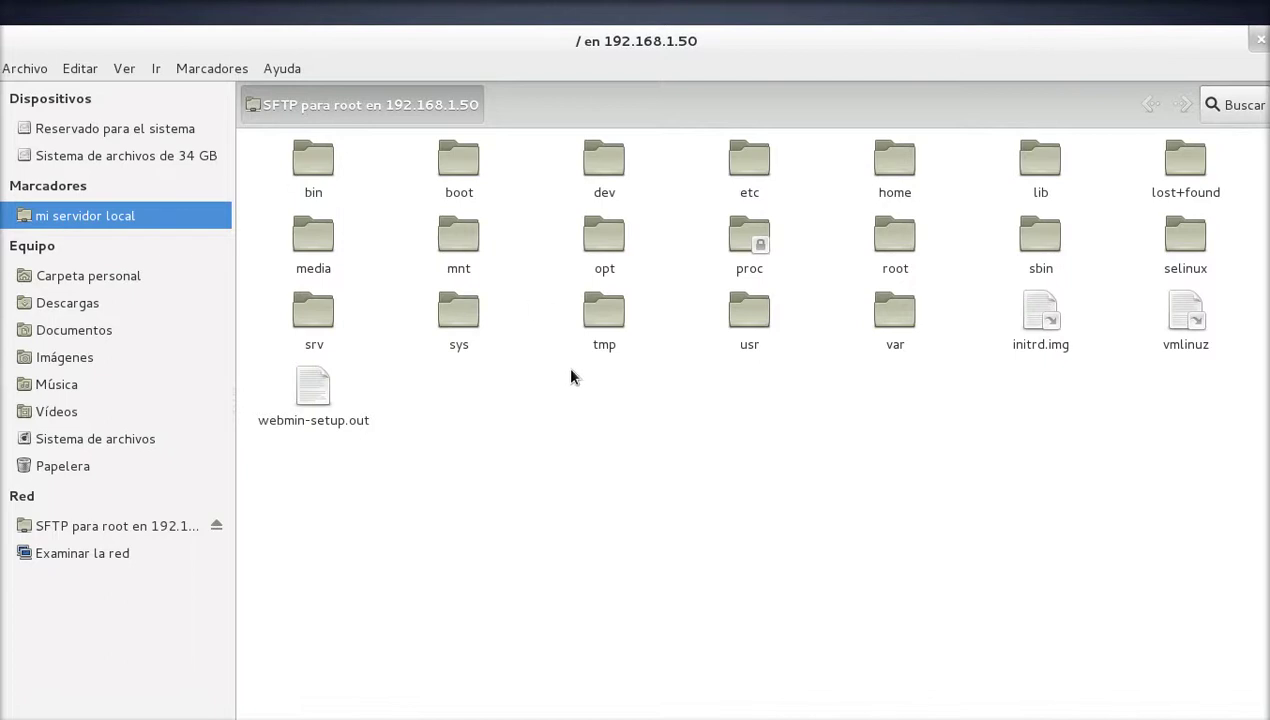
Switch to the terminal and print the remote session's working directory with pwd.
key("ctrl+alt+Down")
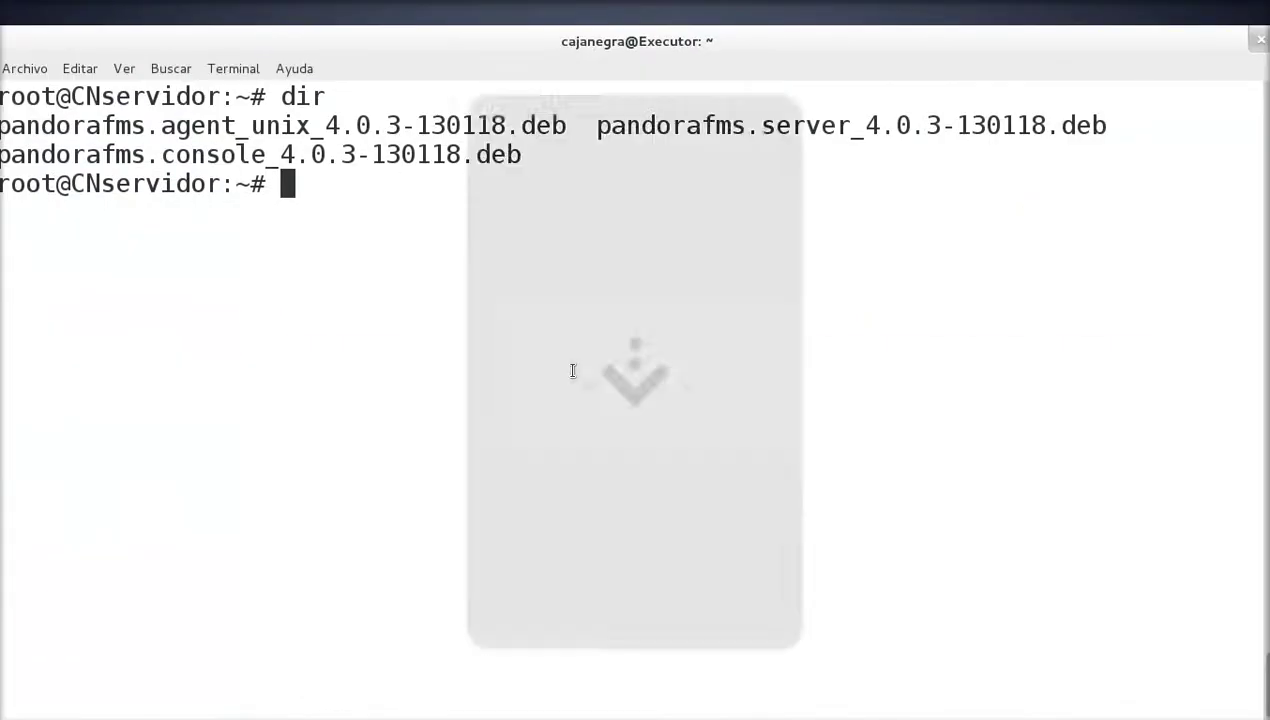
type("pwd")
key("Return")
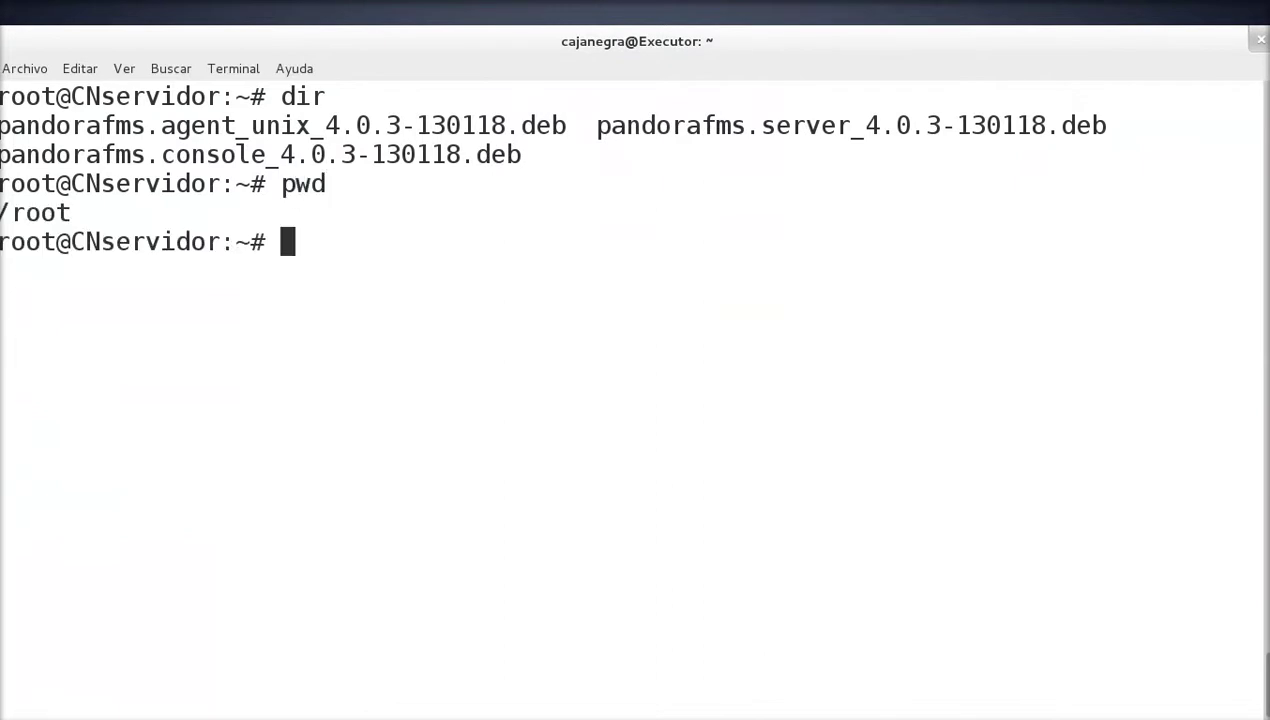
Open the server's root folder in the file manager and select its pandorafms .deb packages for comparison with the terminal listing.
key("ctrl+alt+Up")
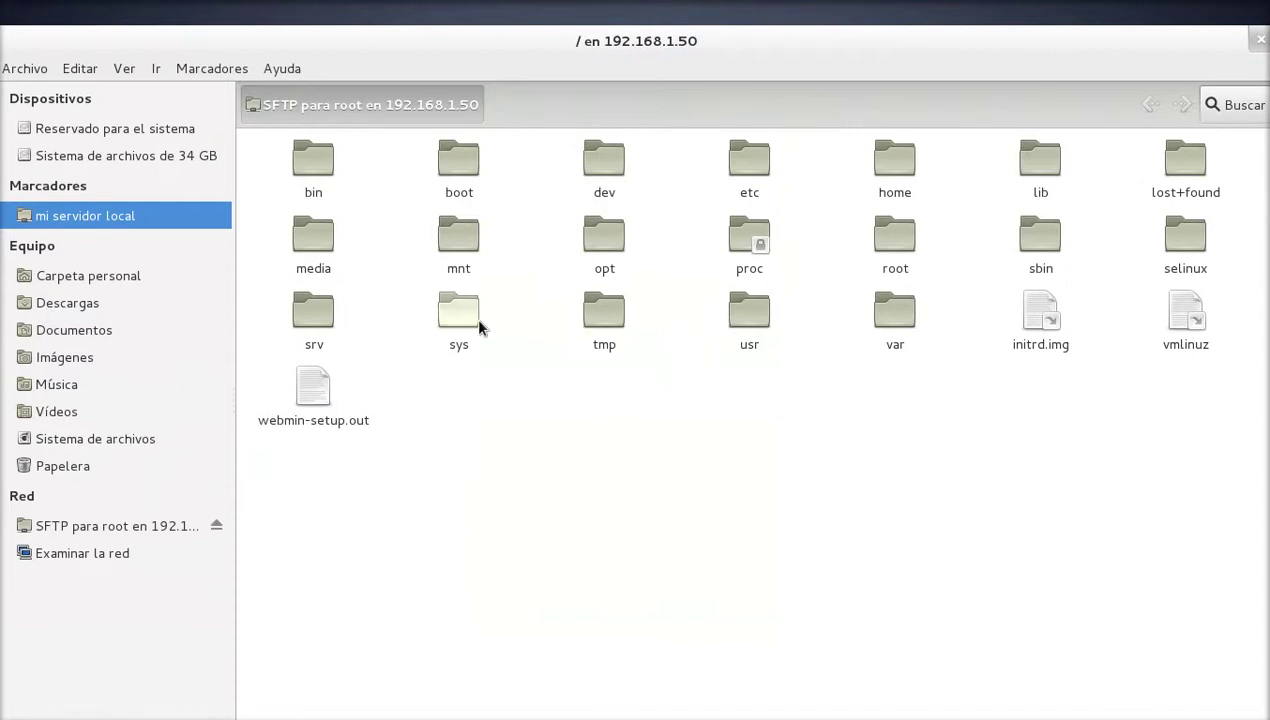
double_click(895, 250)
left_click_drag(307, 324, 645, 178)
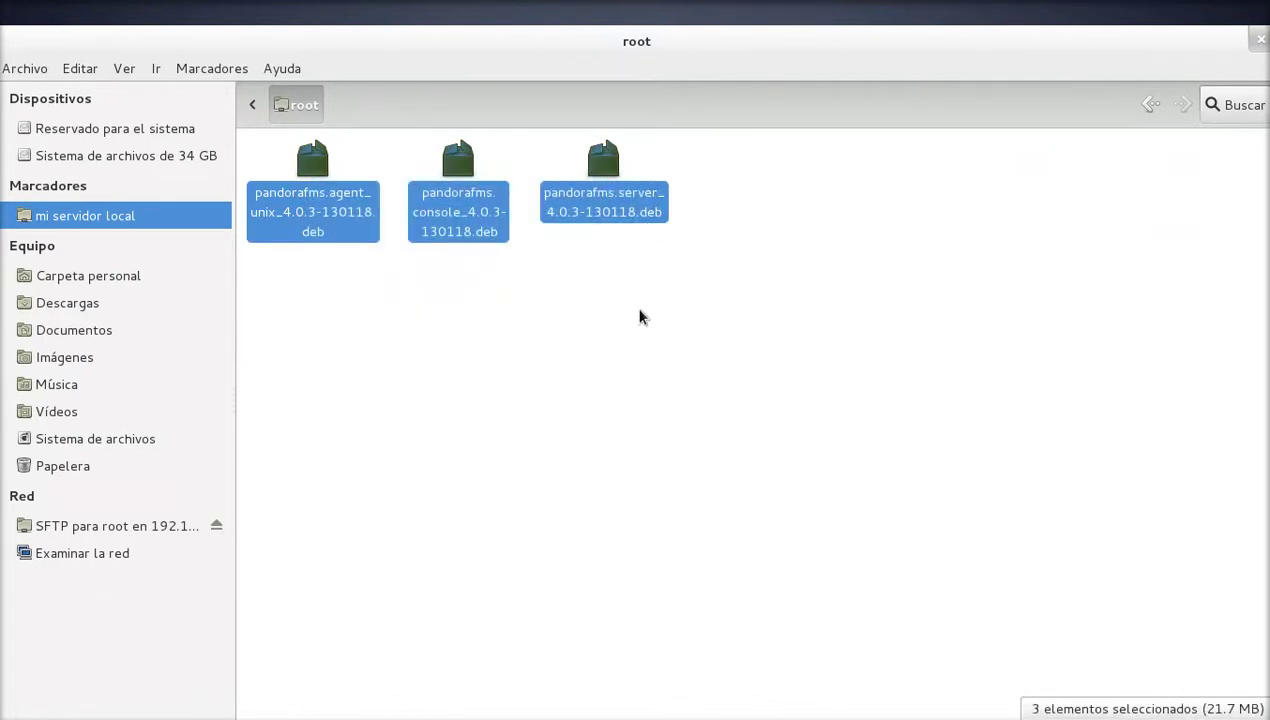
key("ctrl+alt+Down")
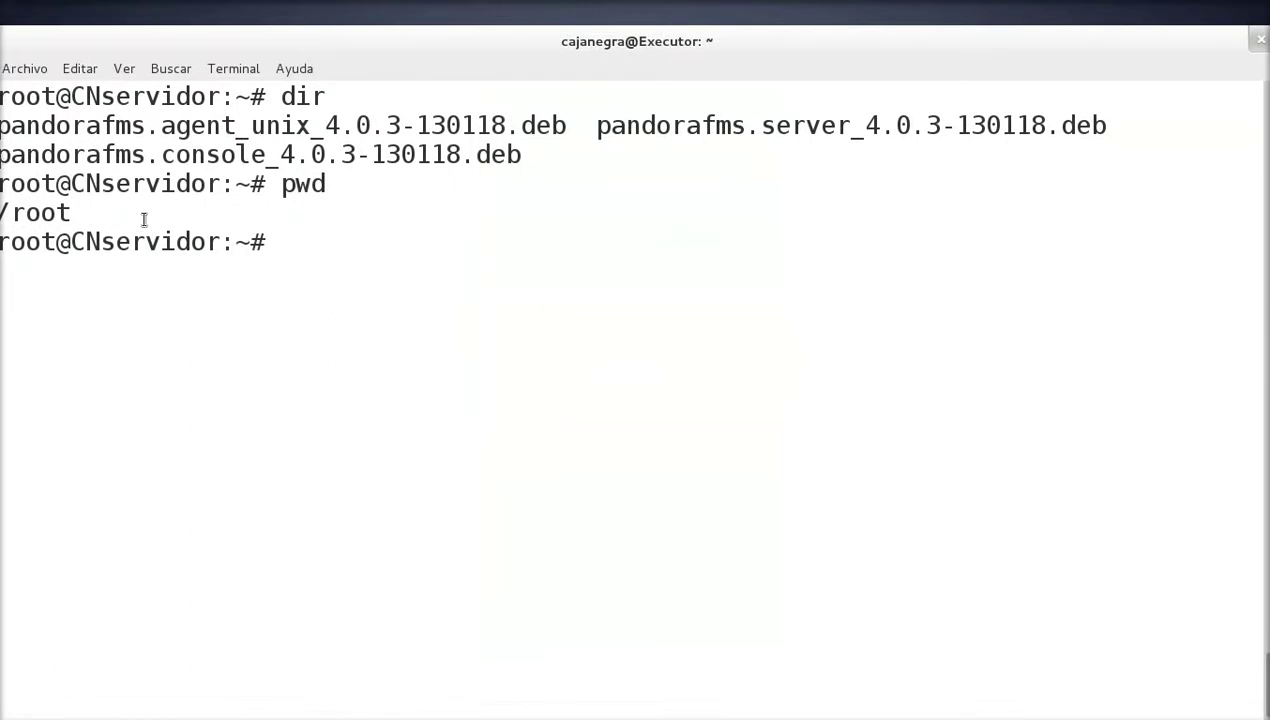
List the remote root folder's contents with ls -ls and highlight the pandorafms agent and console package names.
type("ls -ls")
key("Return")
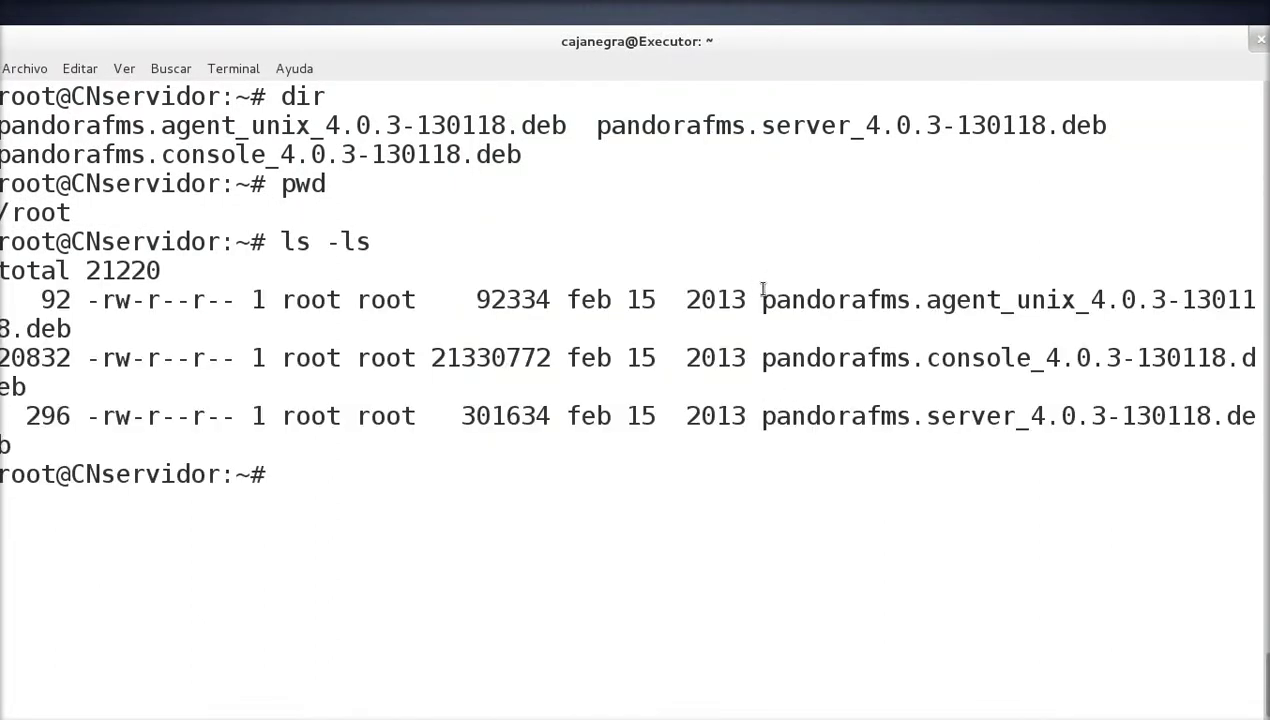
left_click_drag(759, 293, 1089, 300)
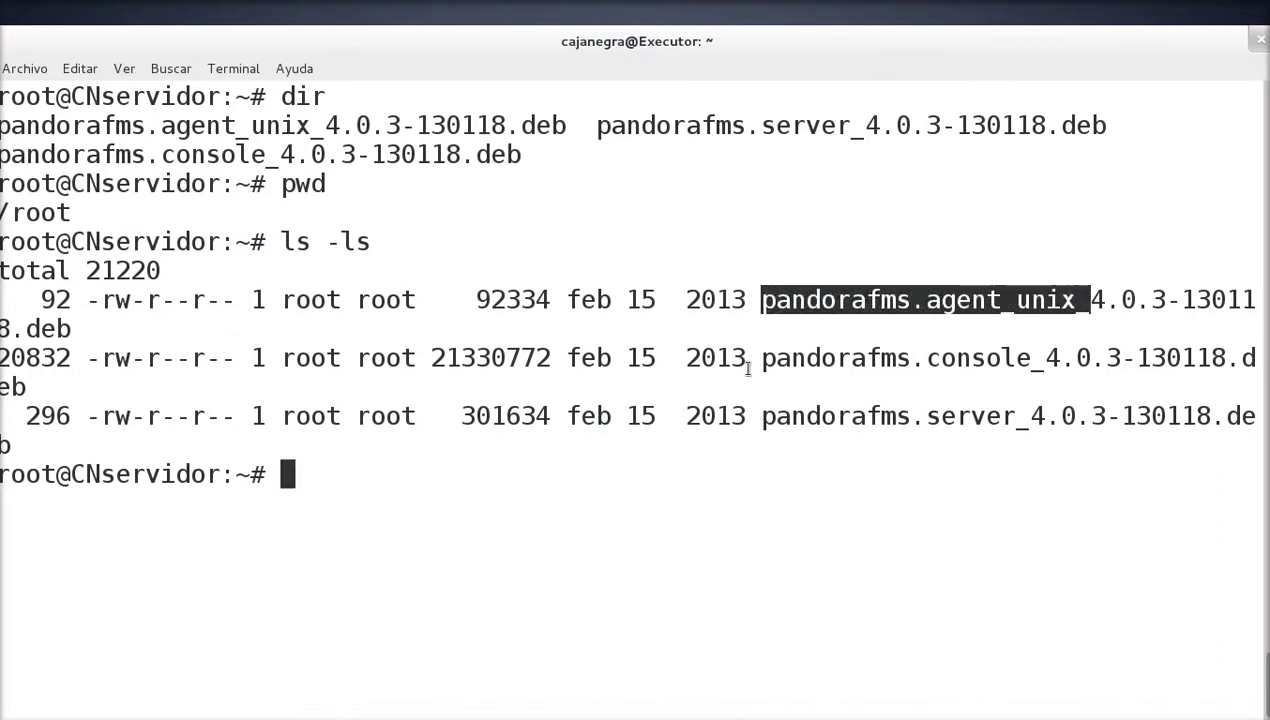
left_click_drag(764, 358, 1136, 358)
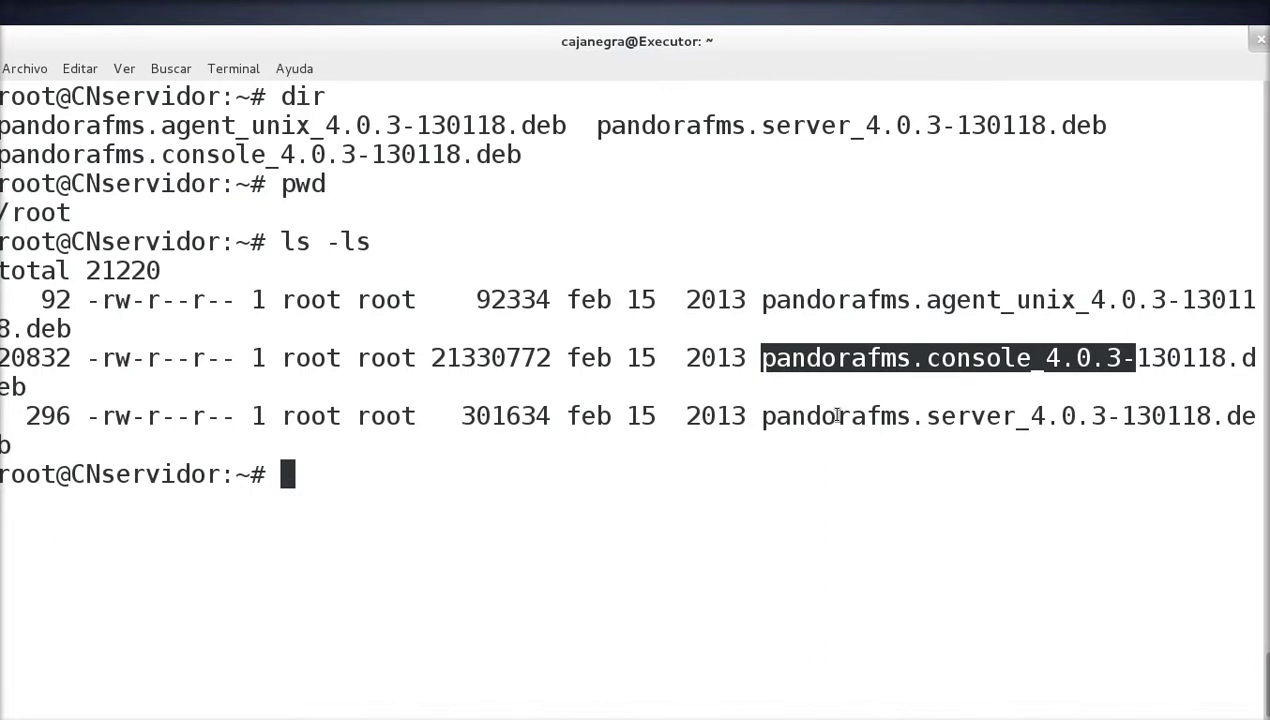
Change the remote session to the first user's folder under /home/ and list its contents with dir.
type("cd /home/")
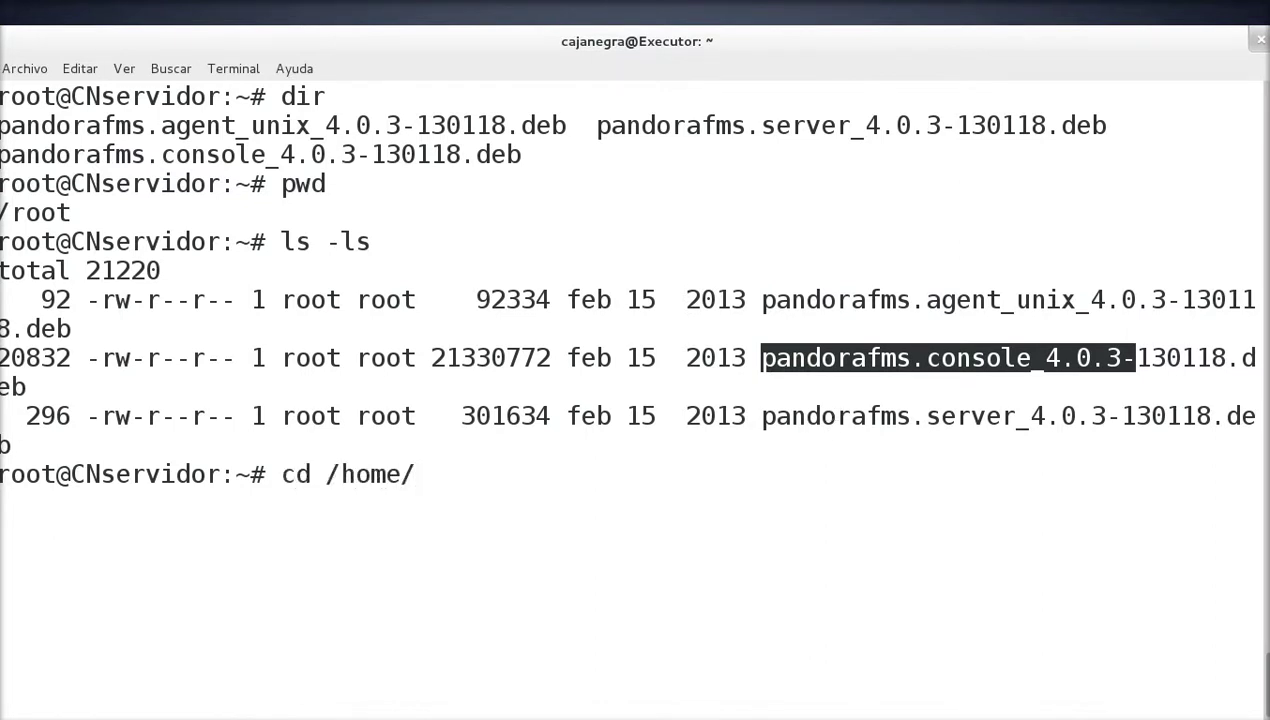
key("Tab")
key("Tab")
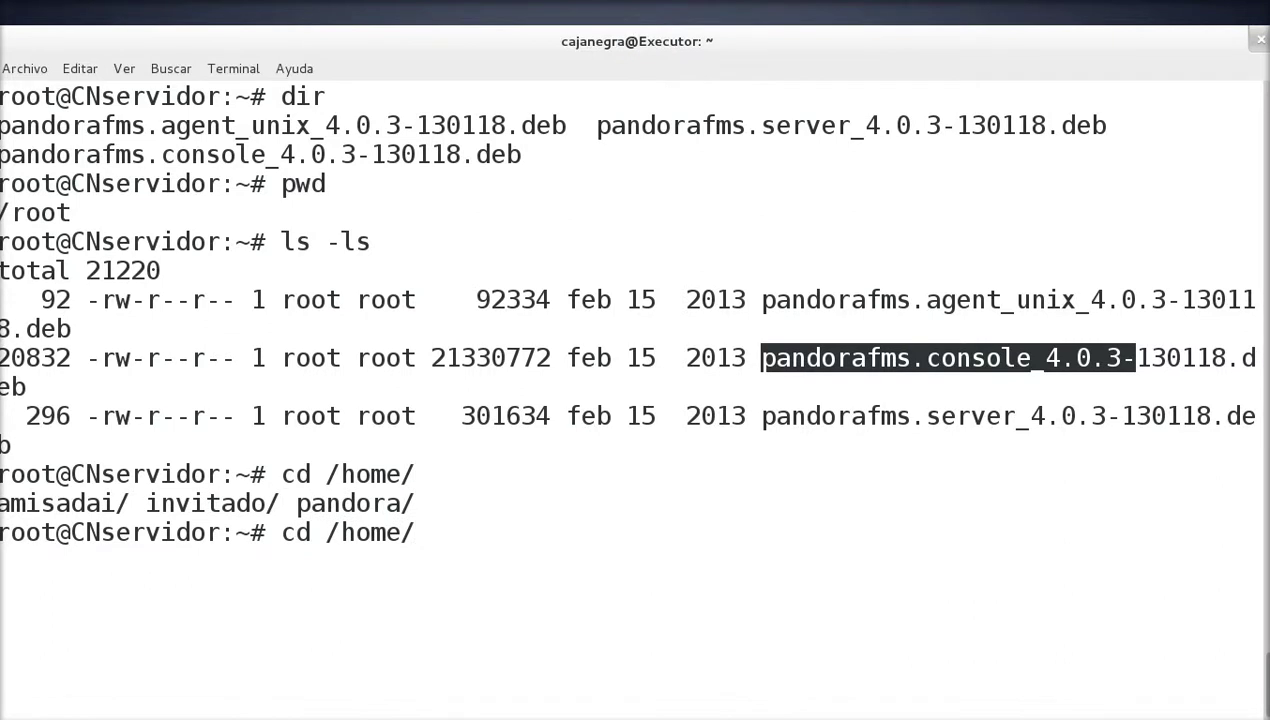
type("a")
key("Tab")
key("Return")
type("dir")
key("Return")
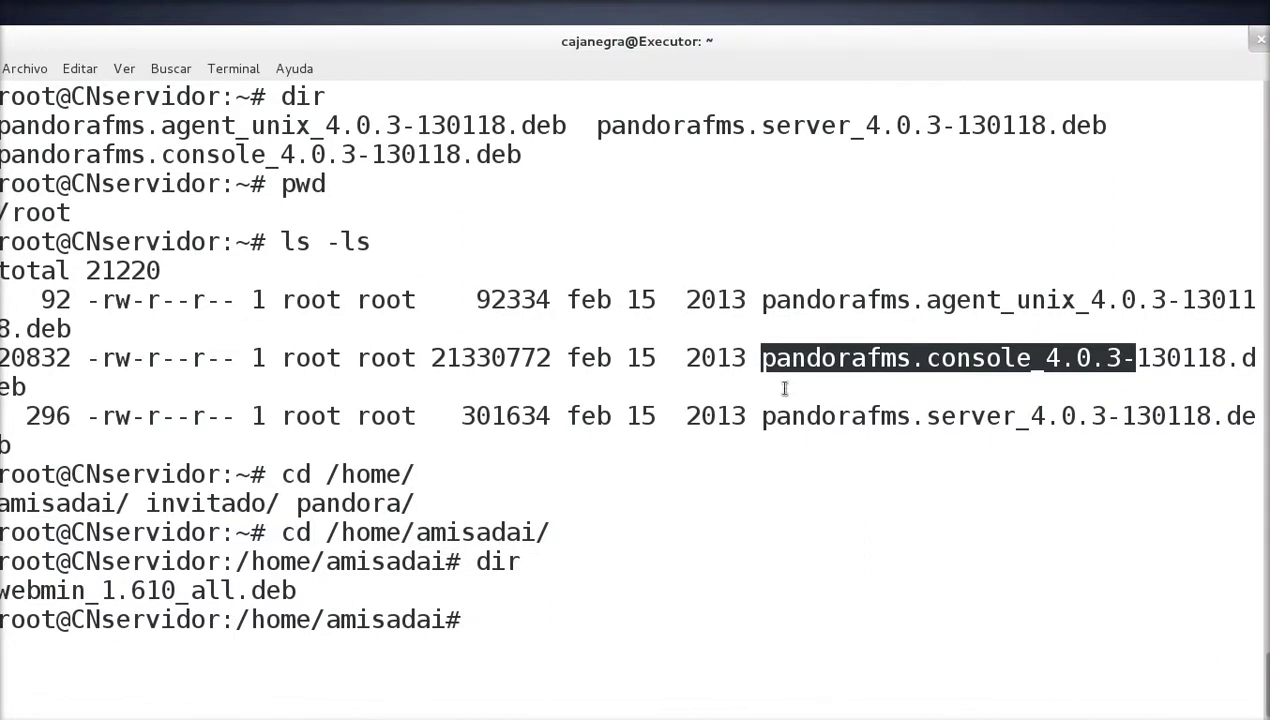
Switch to the file manager, go up to the server's top-level directory and look over its system folders.
key("alt")
key("alt+Tab")
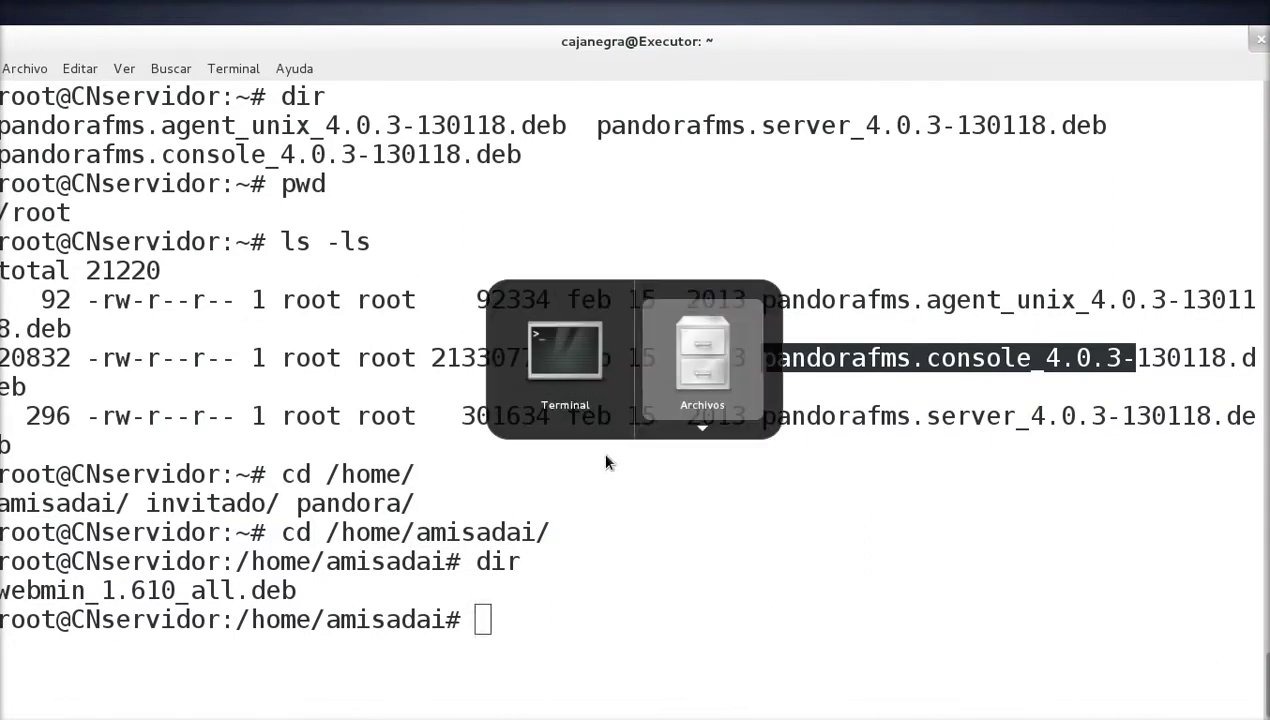
left_click(411, 490)
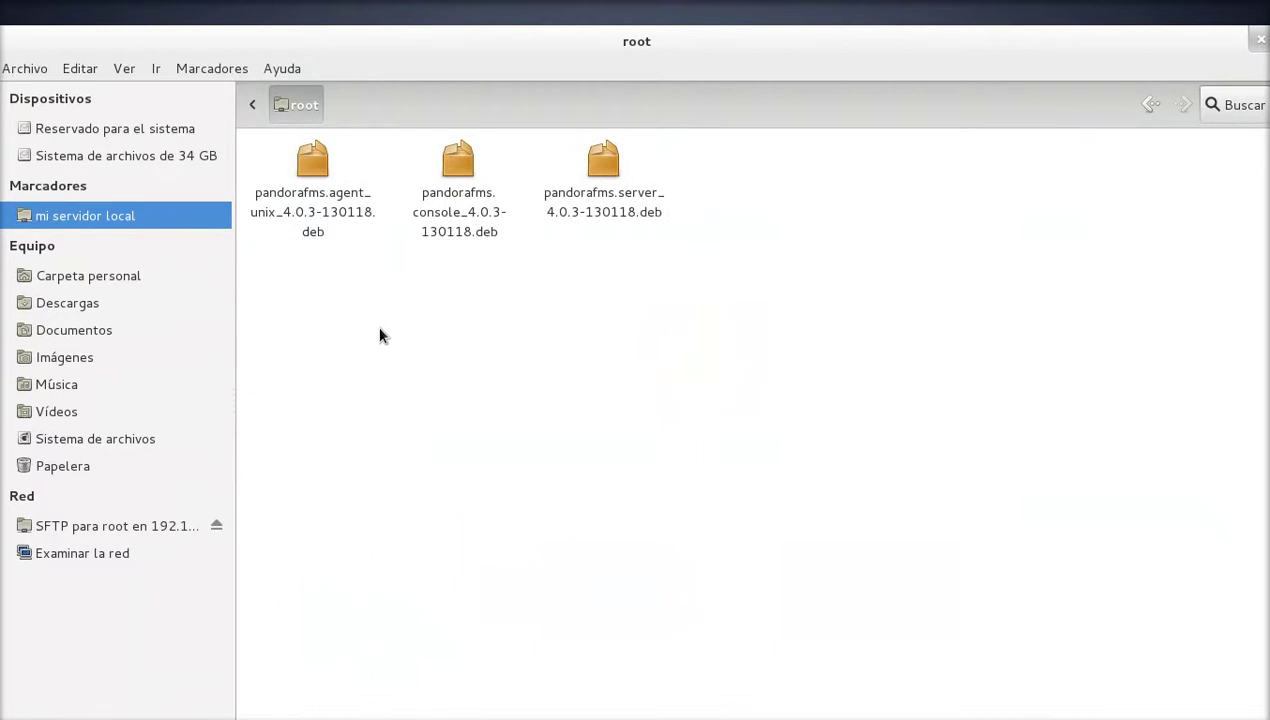
key("alt+Up")
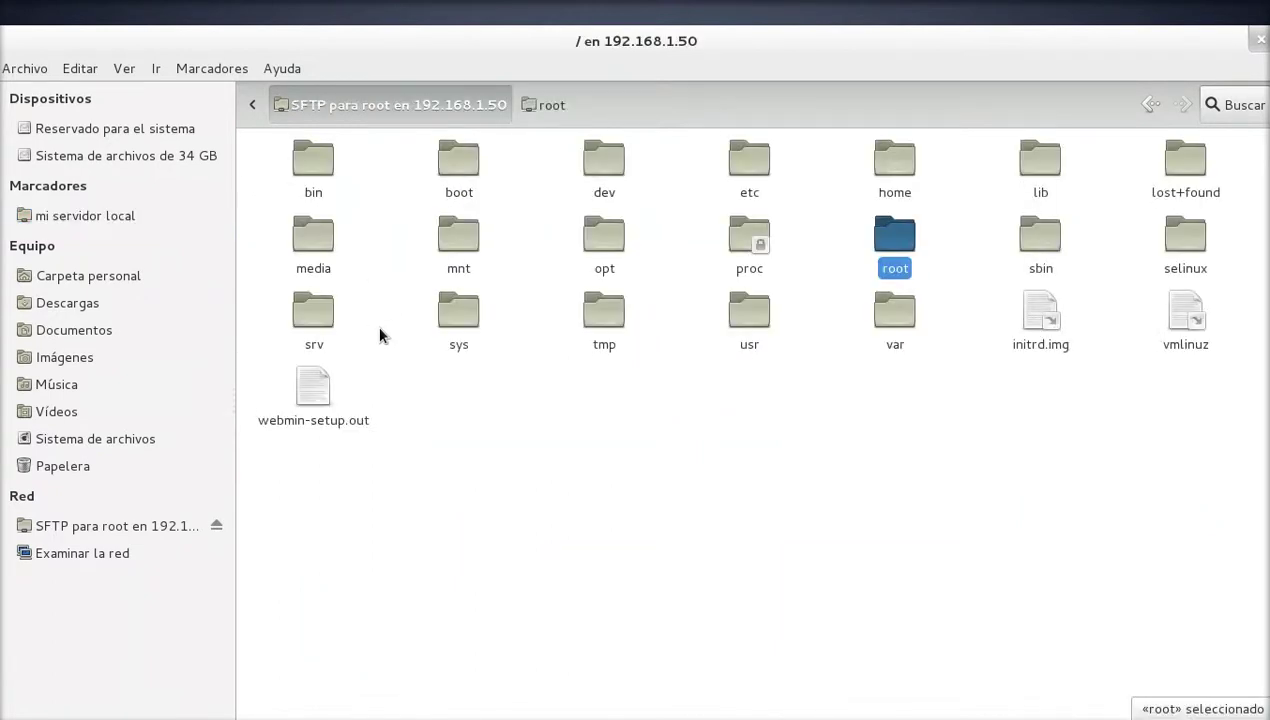
left_click(611, 306)
left_click(602, 242)
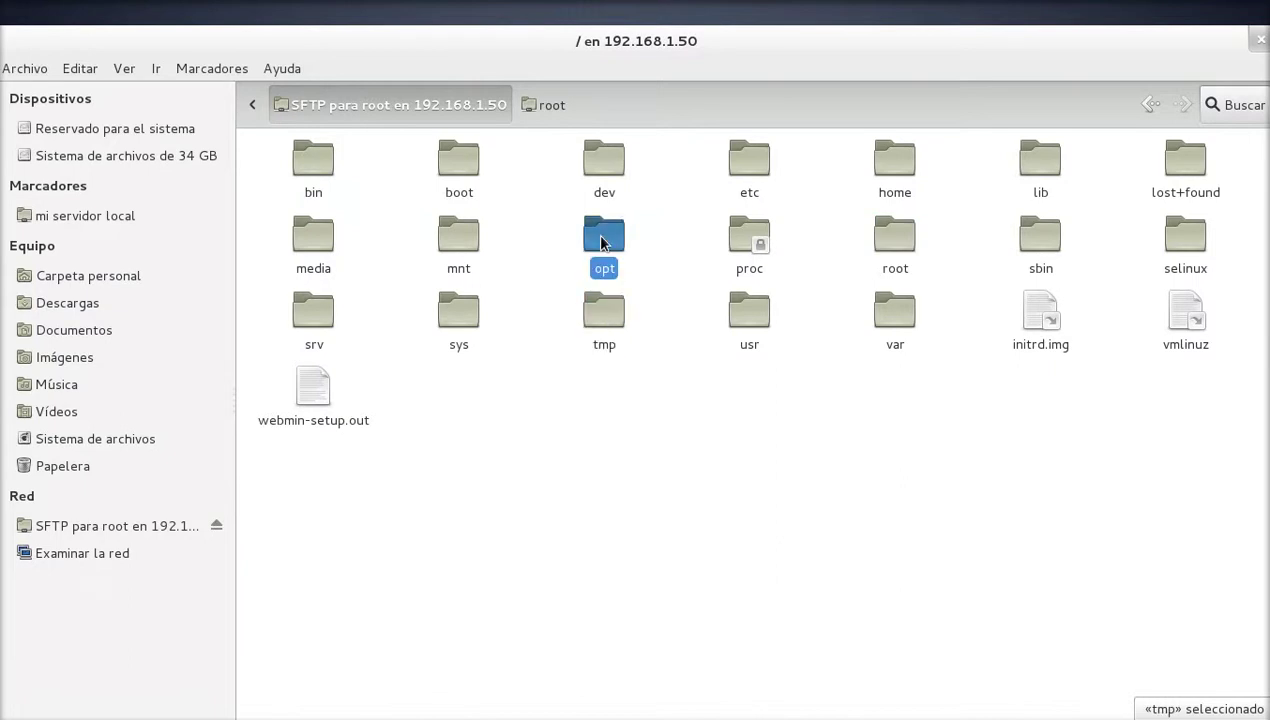
left_click(893, 238)
left_click(1040, 185)
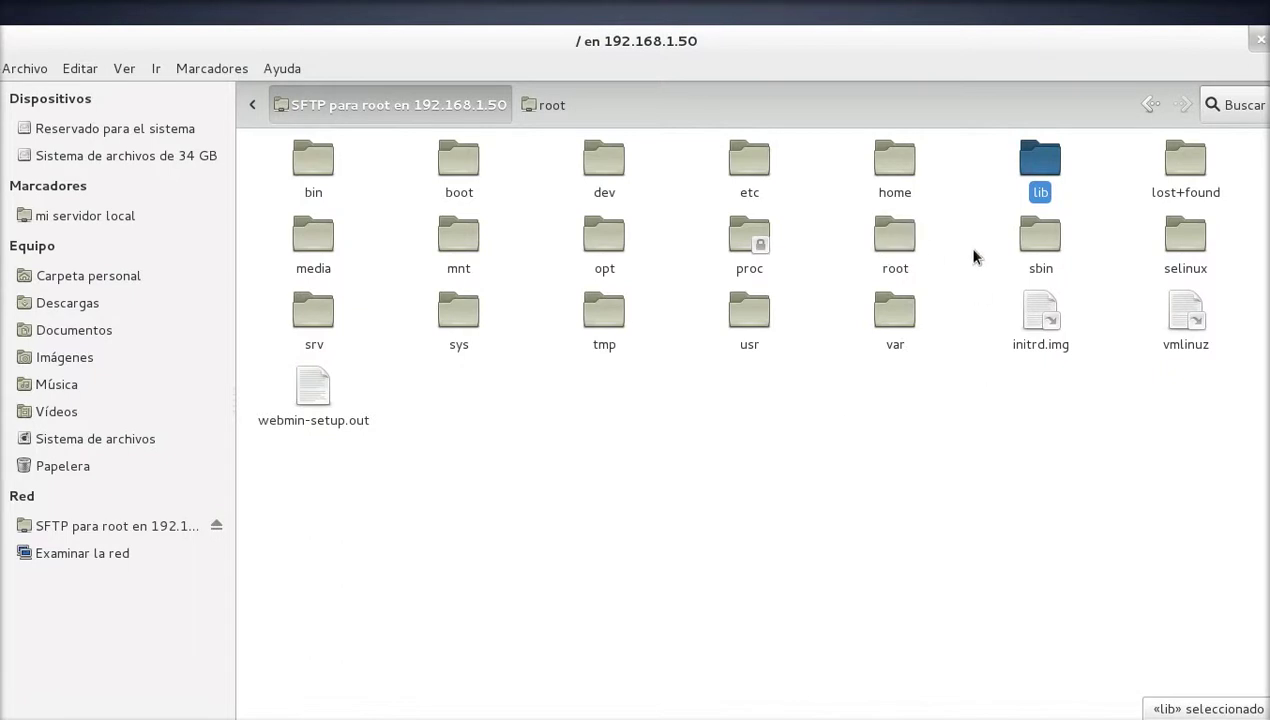
Open the first user's folder inside home, select webmin_1.610_all.deb and highlight the same file in the terminal listing.
double_click(908, 158)
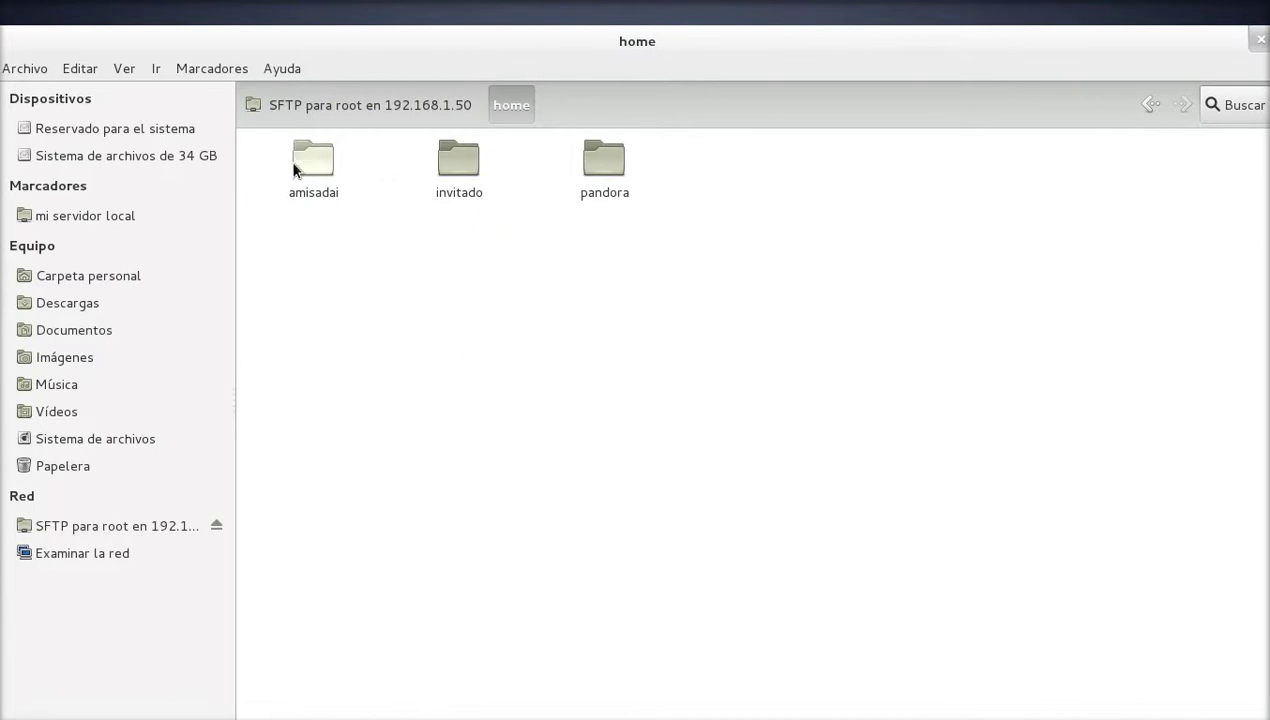
double_click(290, 160)
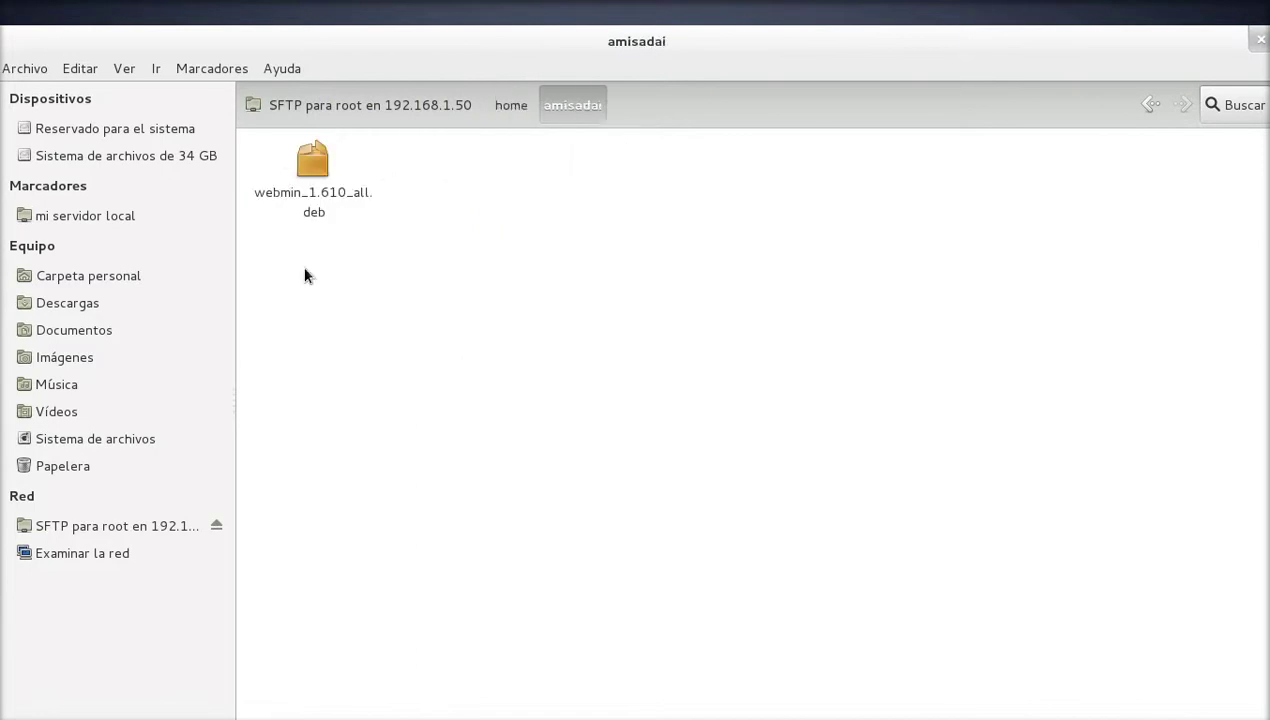
left_click(334, 196)
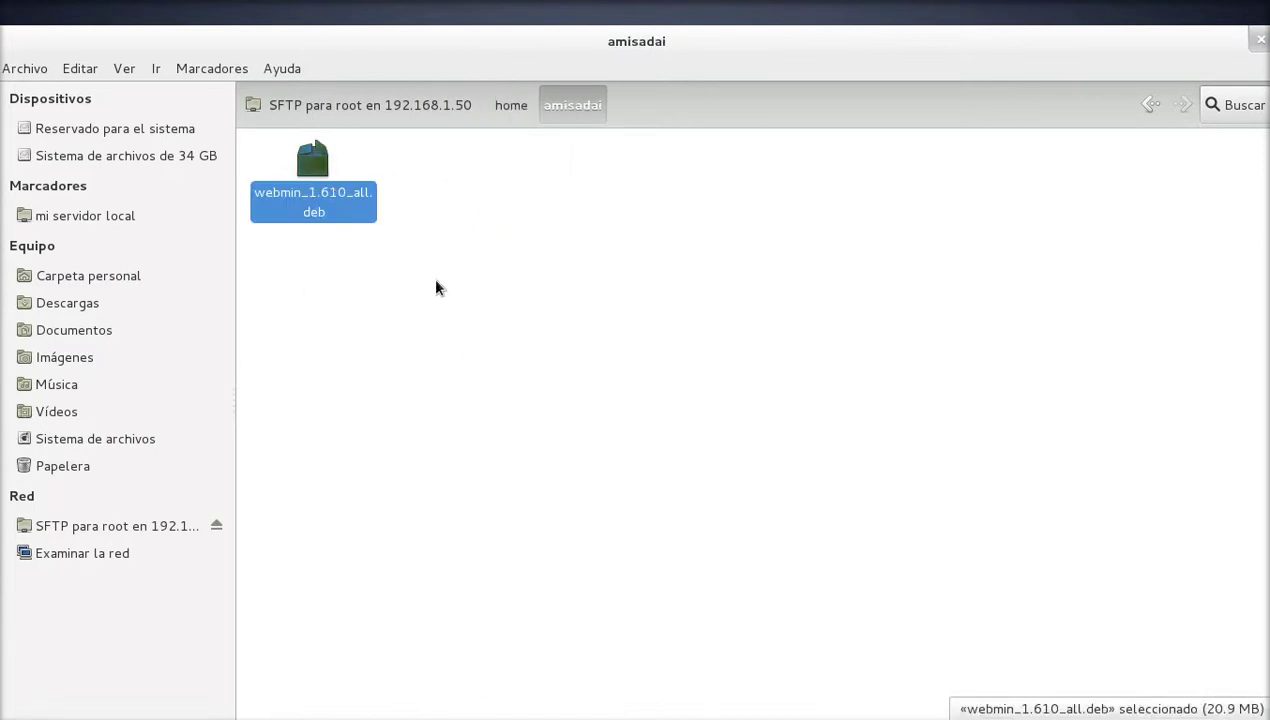
key("alt+Tab")
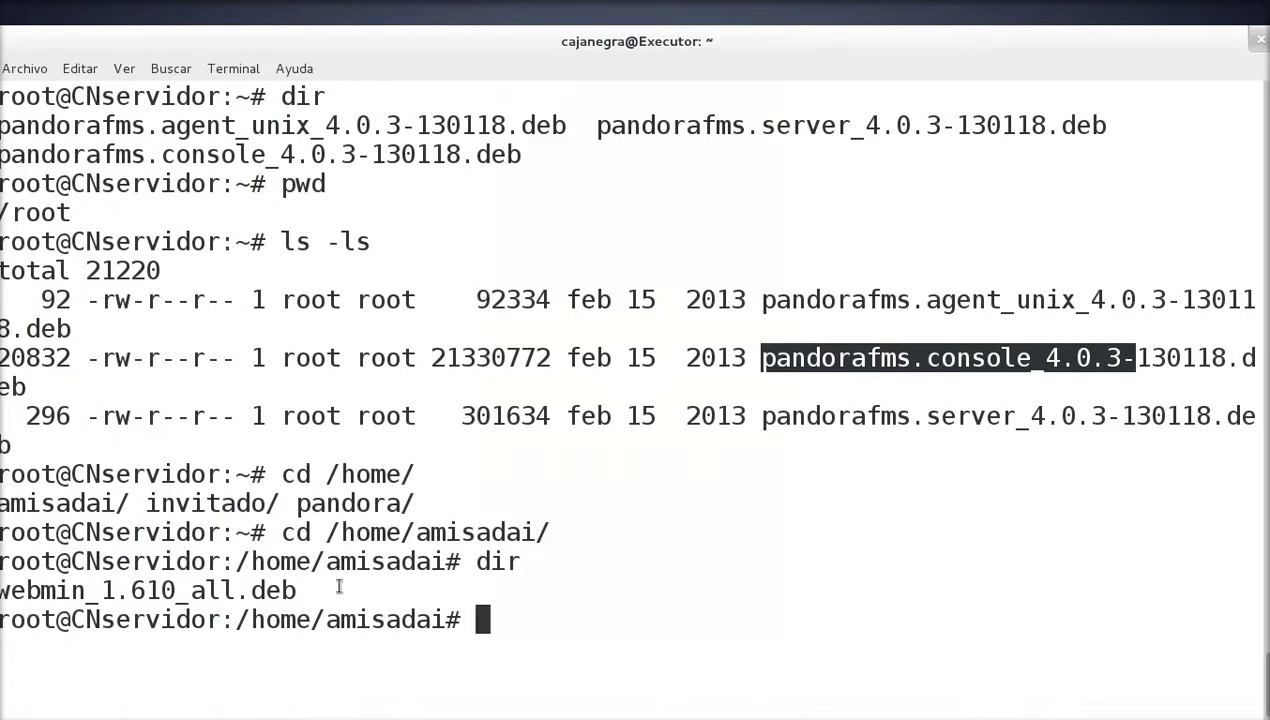
triple_click(339, 587)
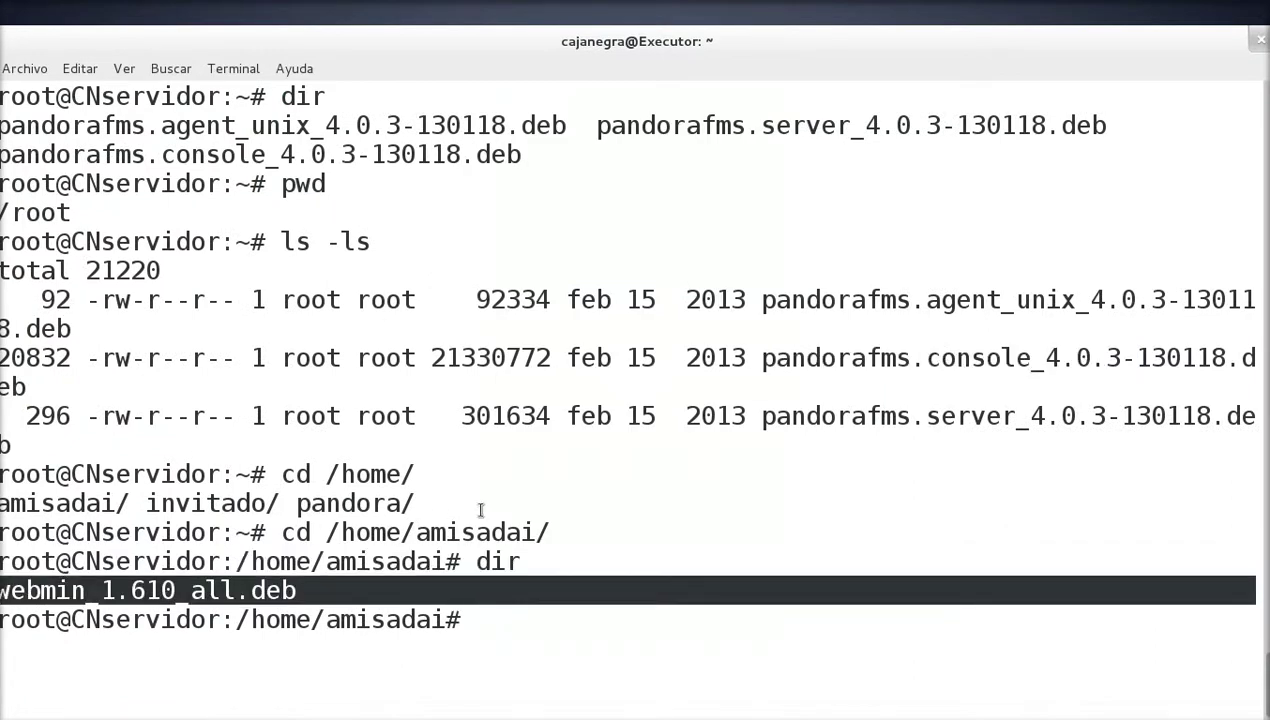
Return to the file manager and start a new server connection with the type Compartido por Windows.
key("alt+Tab")
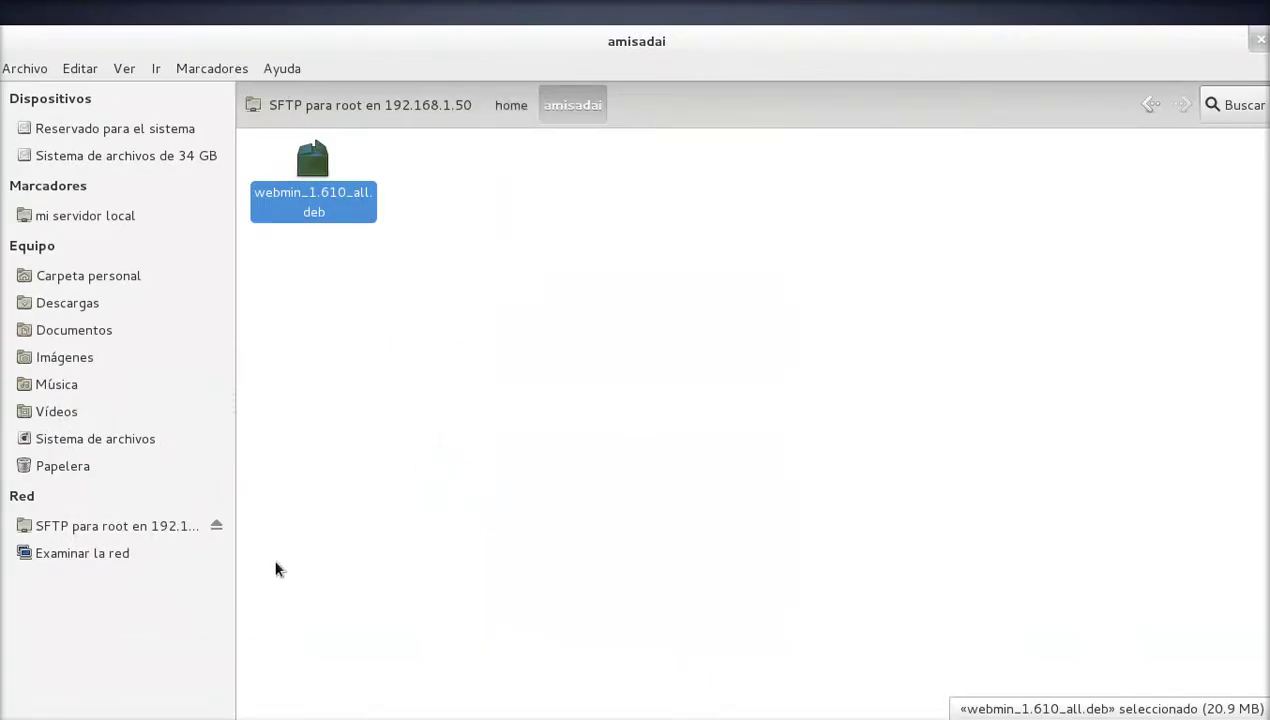
left_click(30, 69)
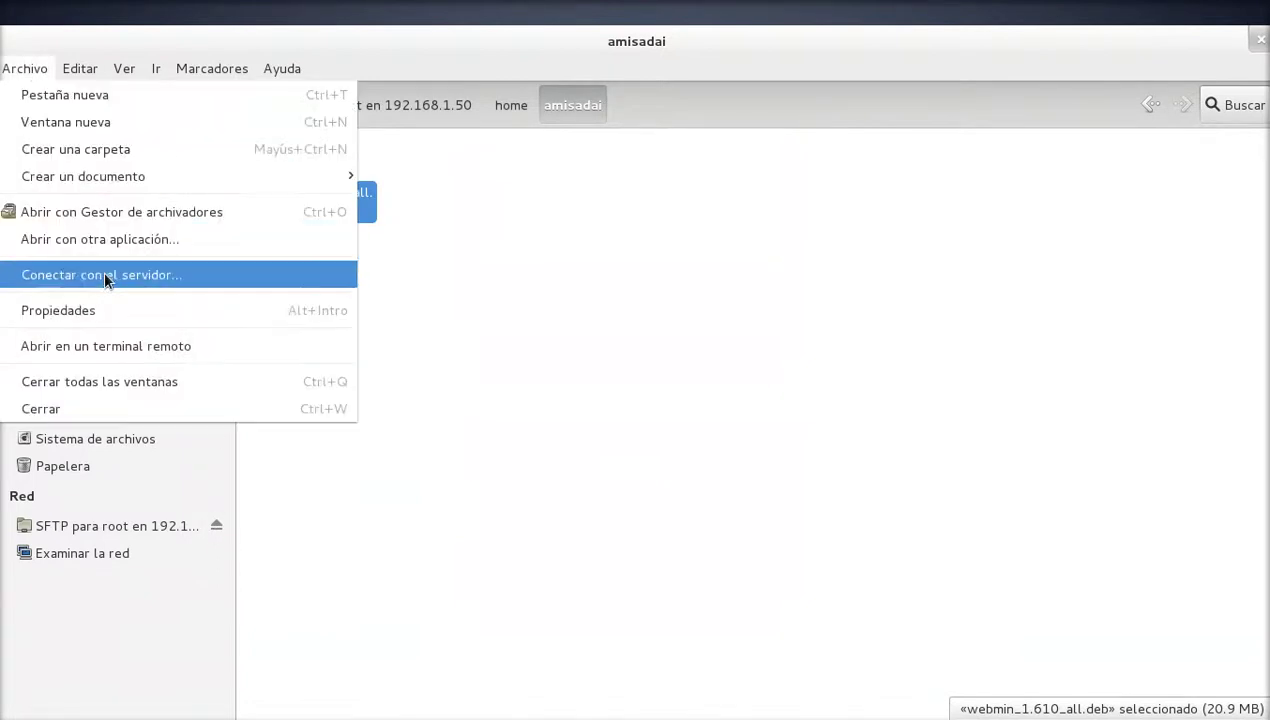
left_click(108, 276)
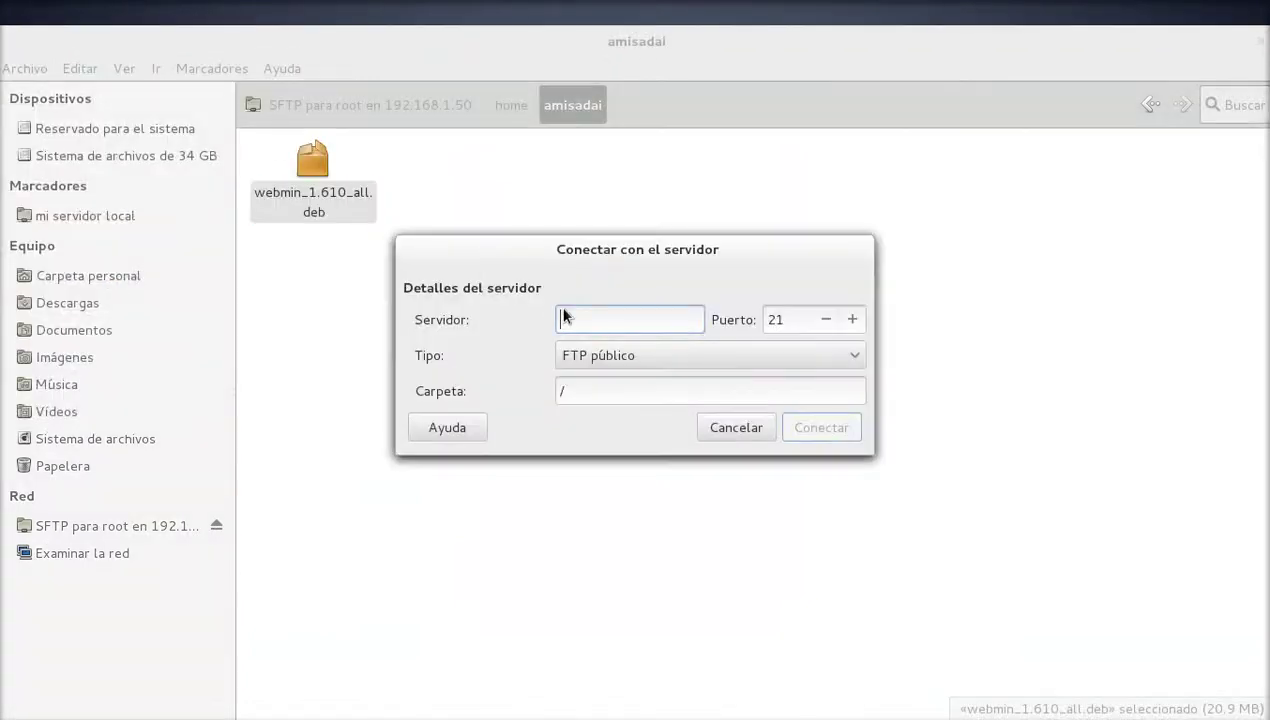
left_click(671, 362)
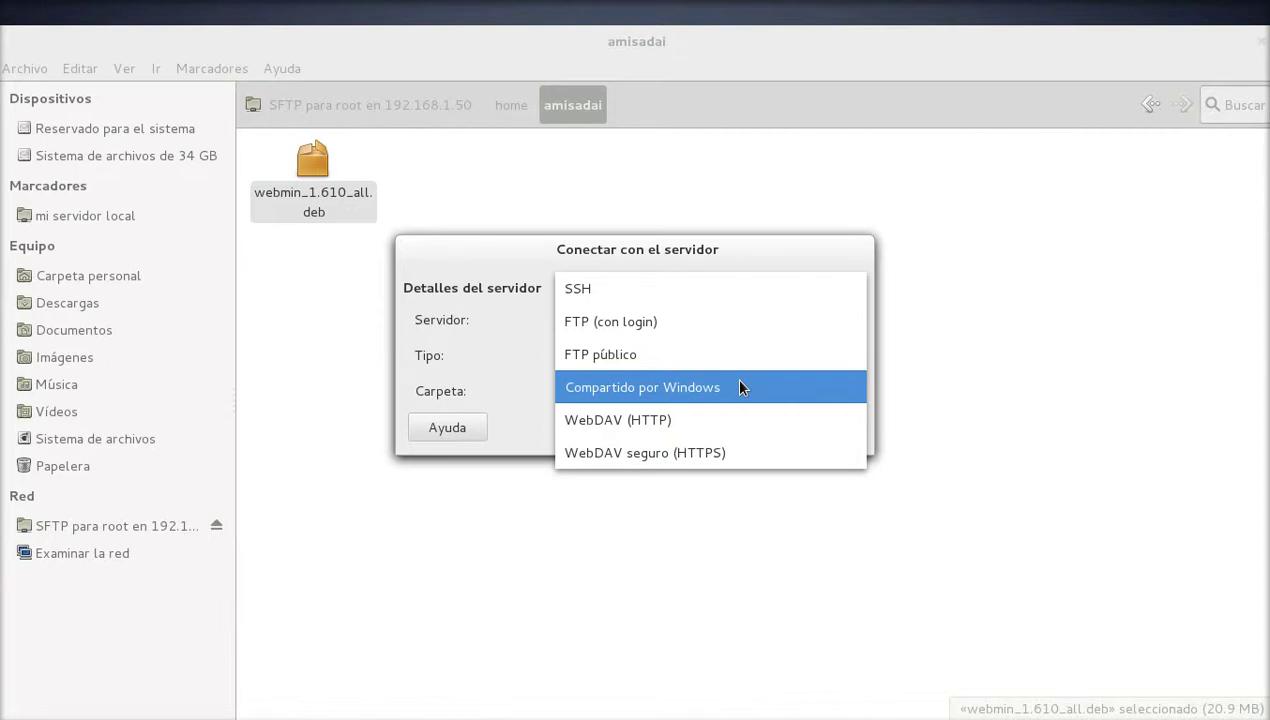
left_click(653, 384)
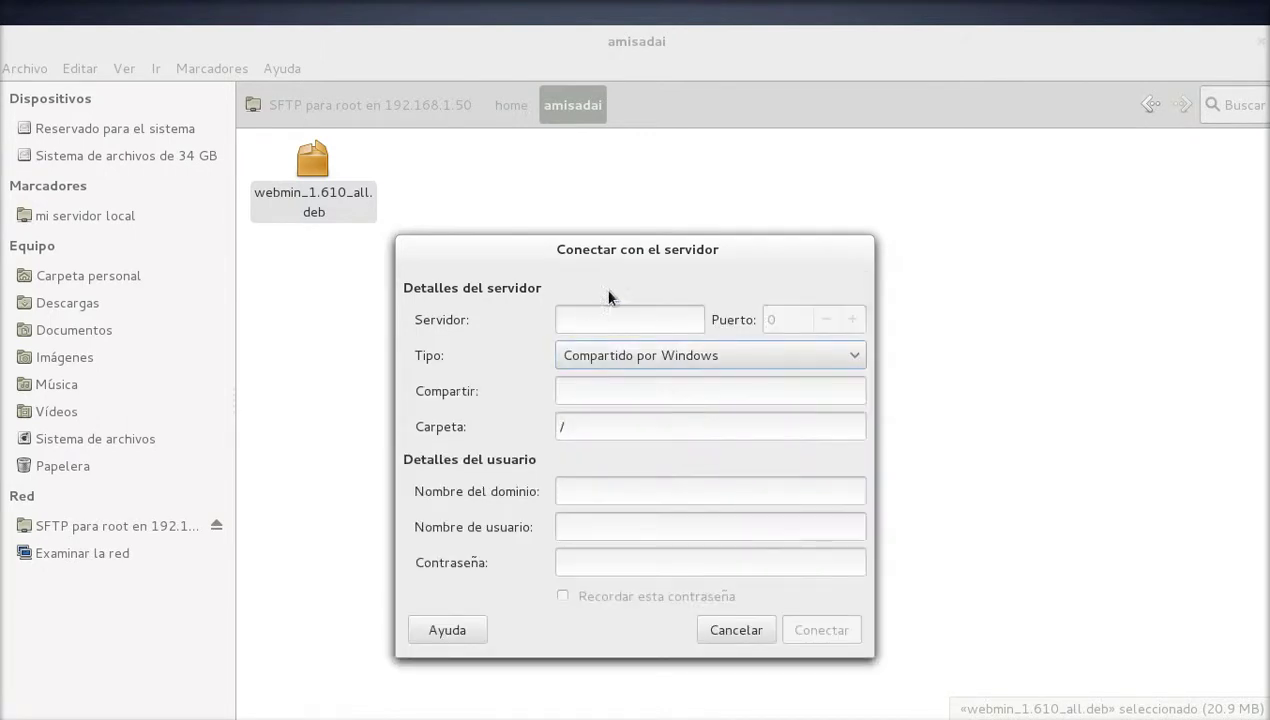
Examine the server, share, folder, domain, user name and password fields of the Windows share connection, and cancel without connecting.
left_click_drag(598, 225, 604, 163)
left_click(607, 232)
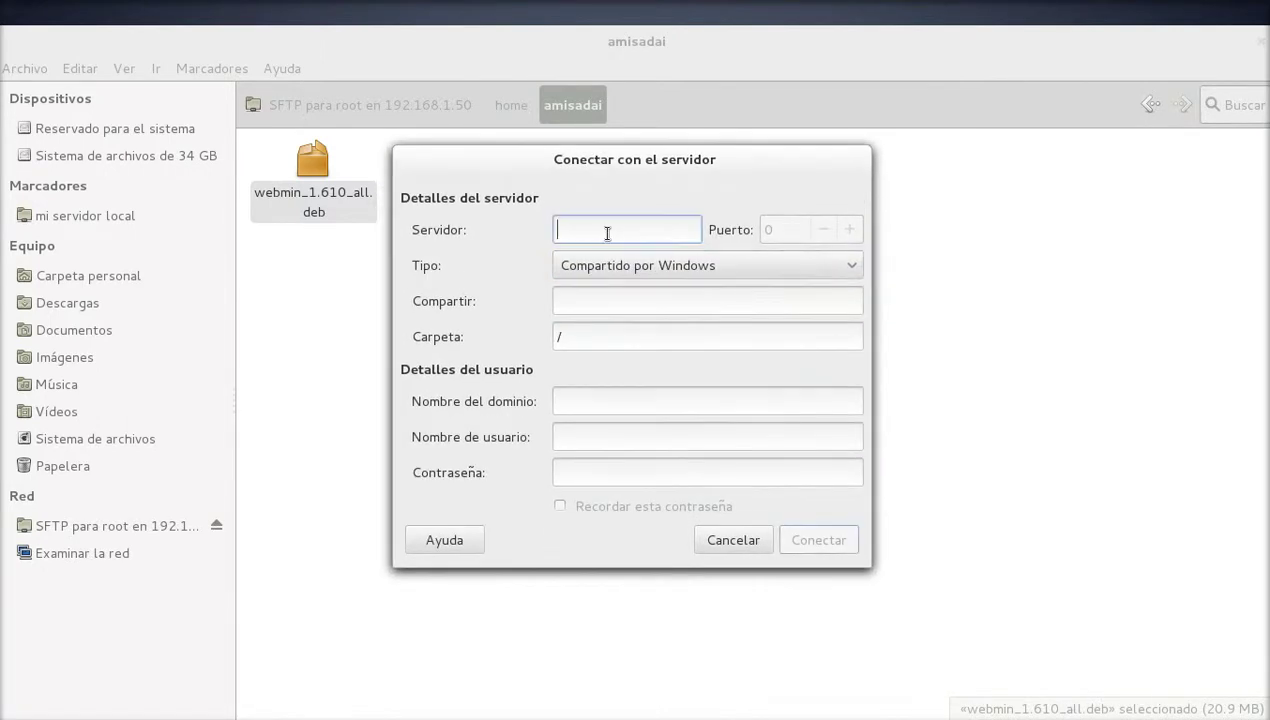
left_click(587, 303)
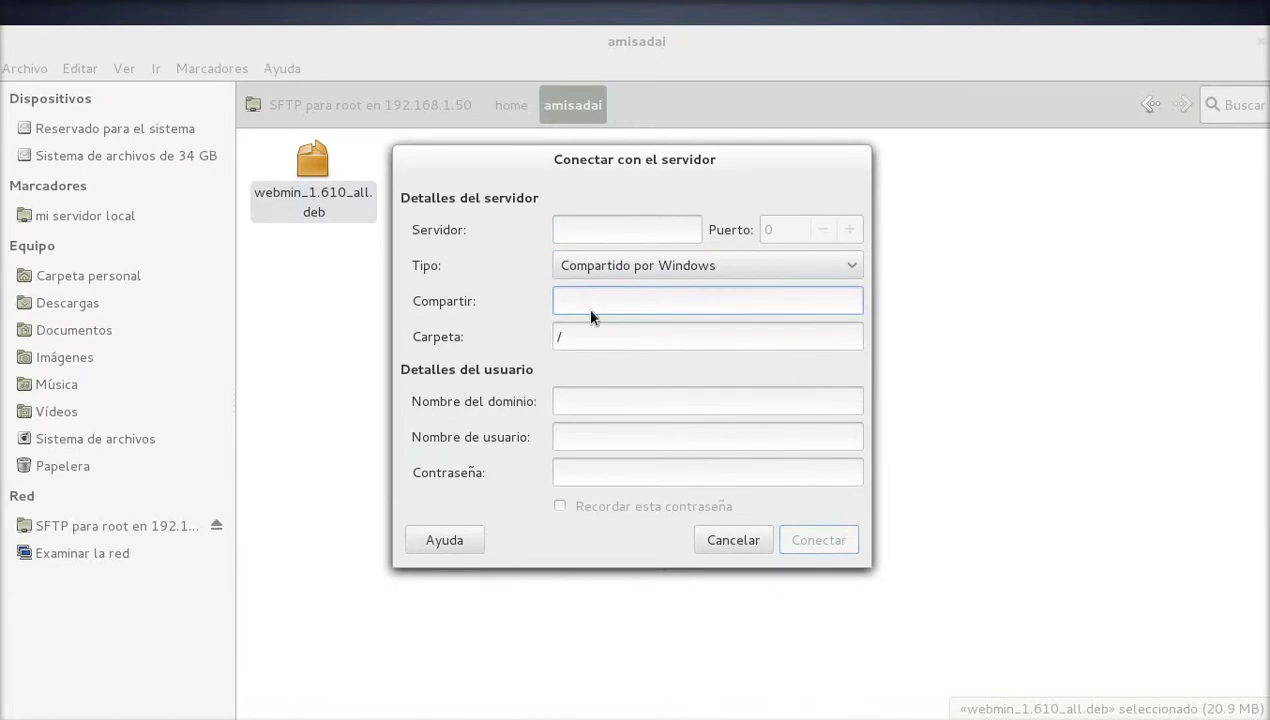
left_click(604, 337)
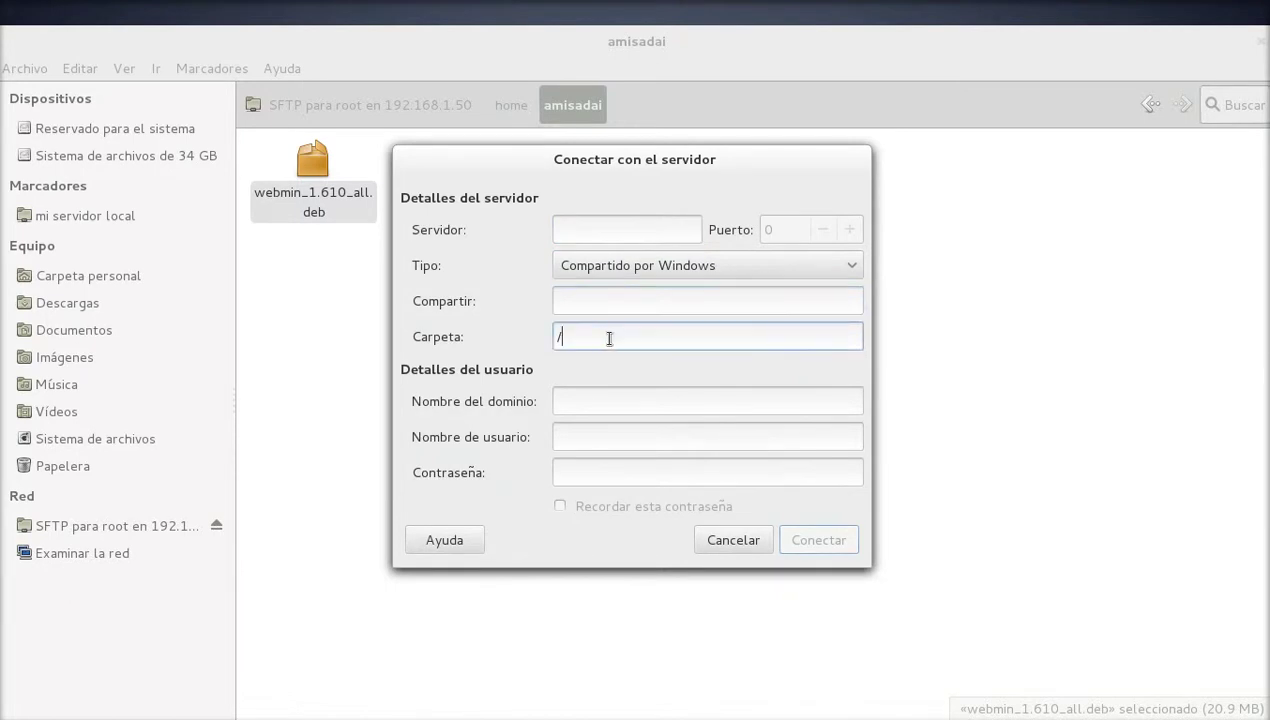
left_click(628, 408)
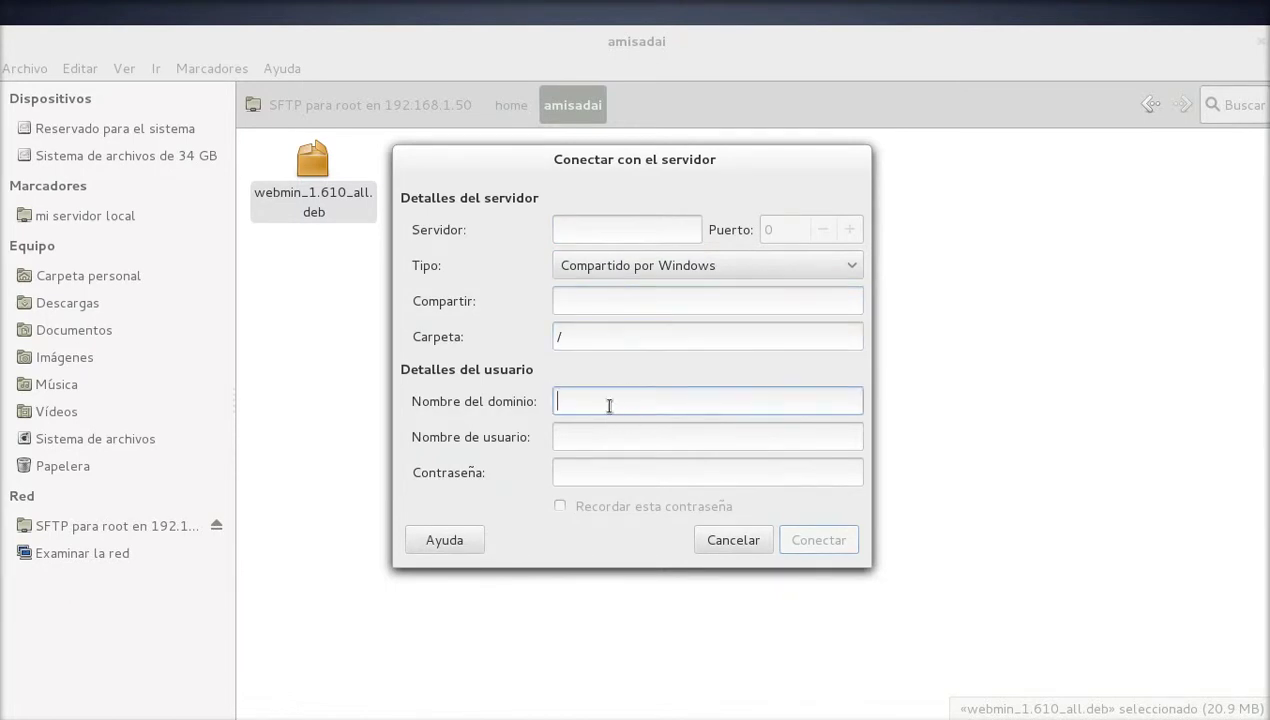
left_click(595, 435)
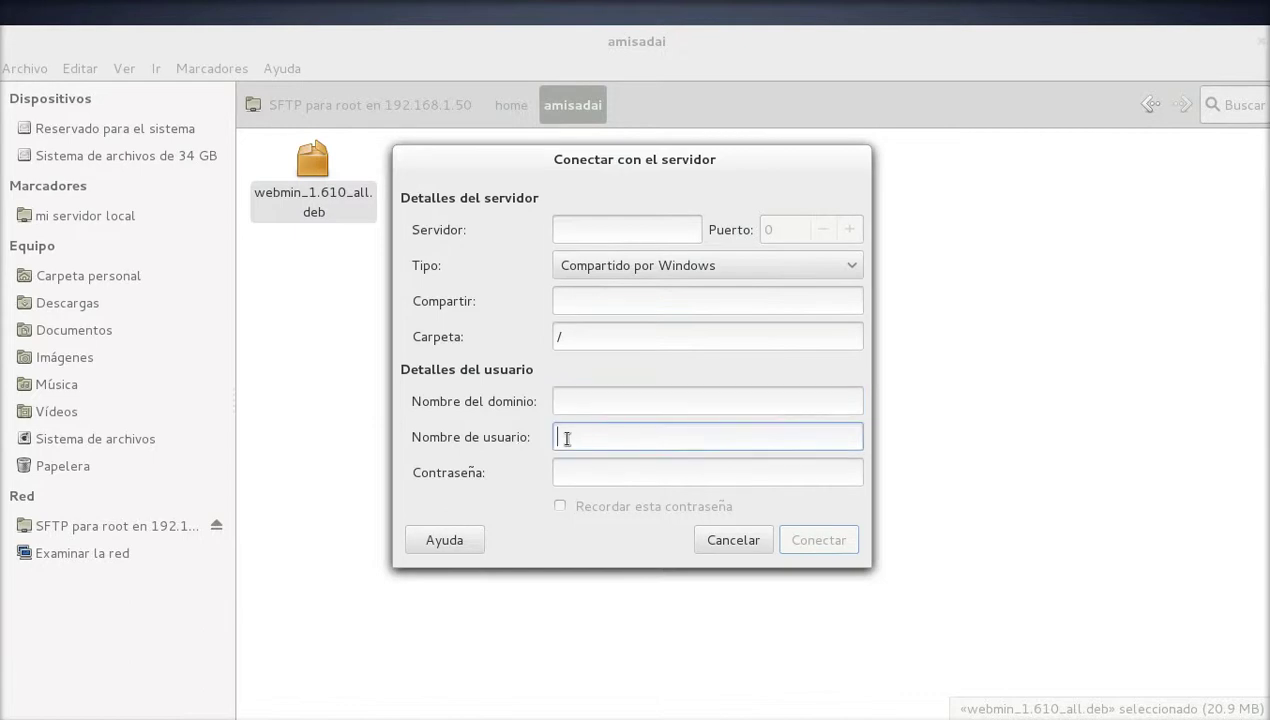
left_click(657, 478)
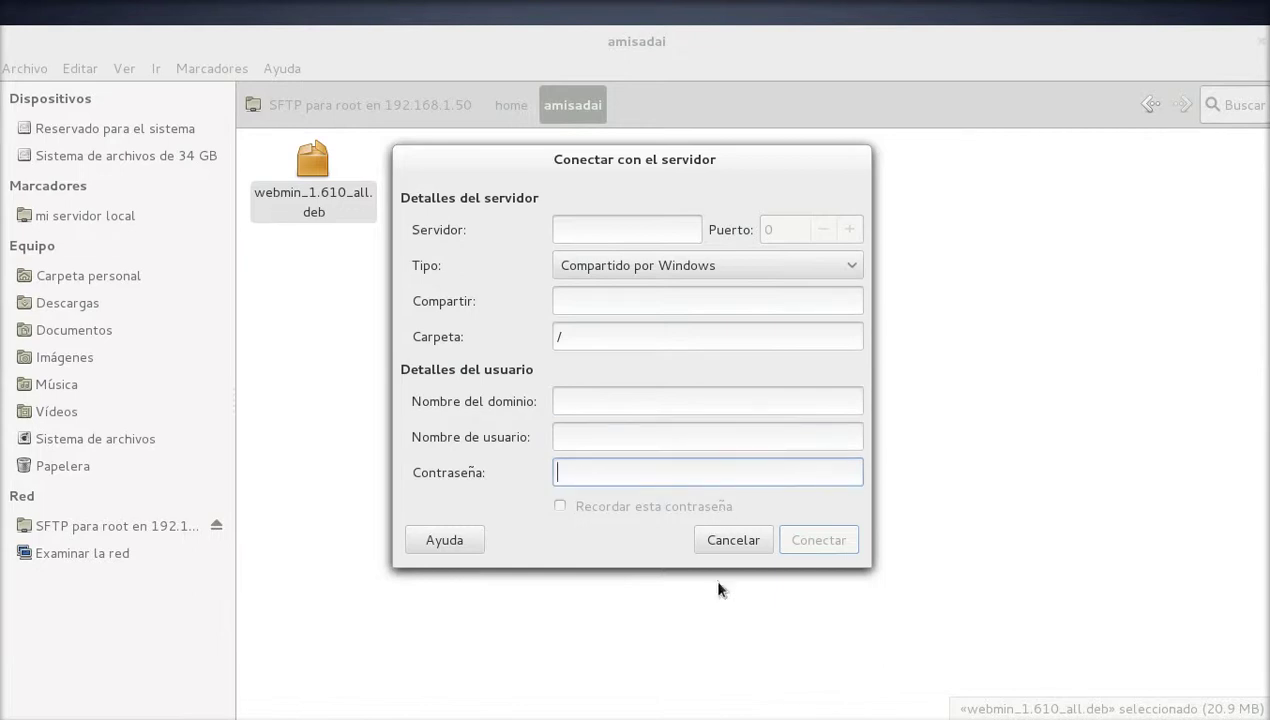
left_click(567, 407)
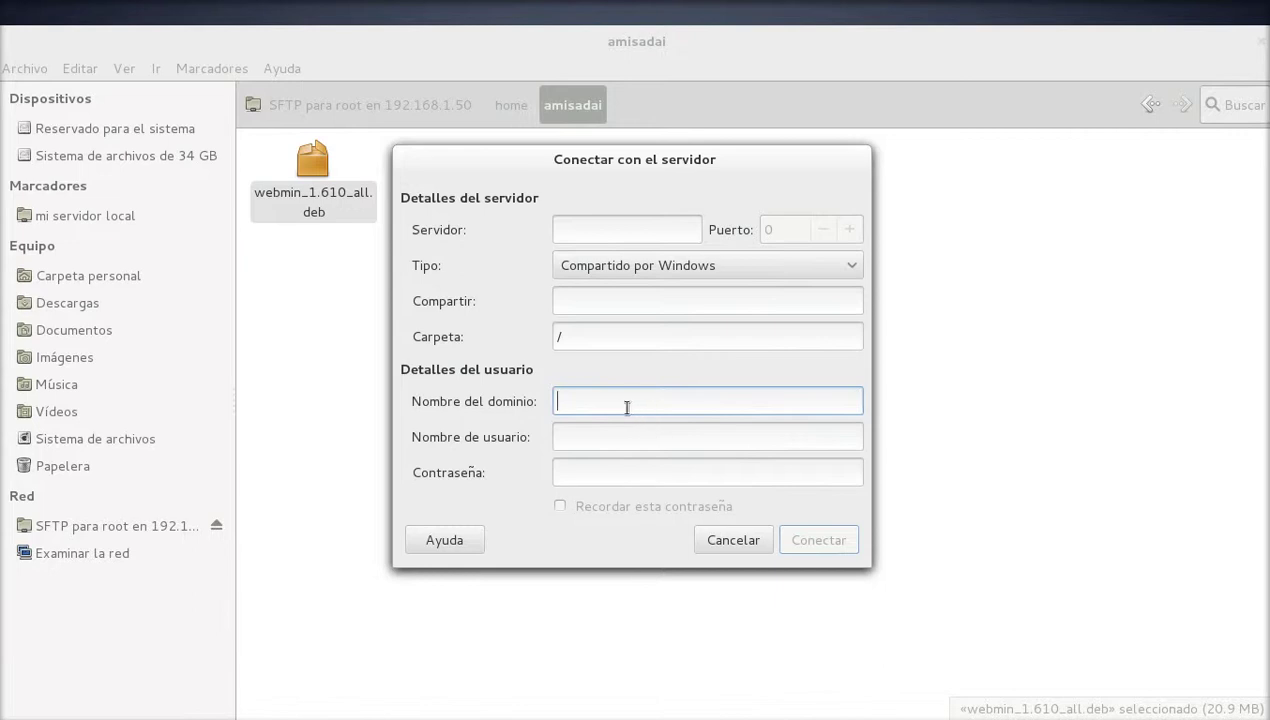
left_click(721, 540)
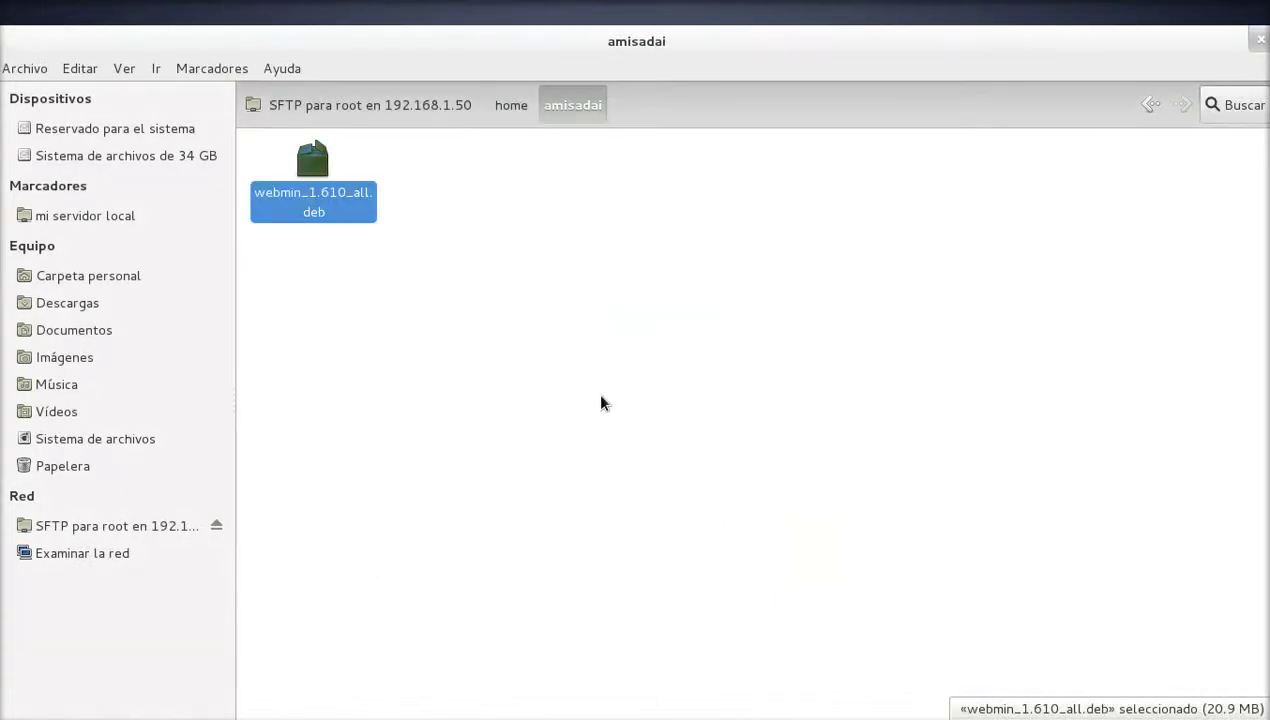
Unmount the server's SFTP connection and reconnect to it through the "mi servidor local" bookmark.
left_click(436, 311)
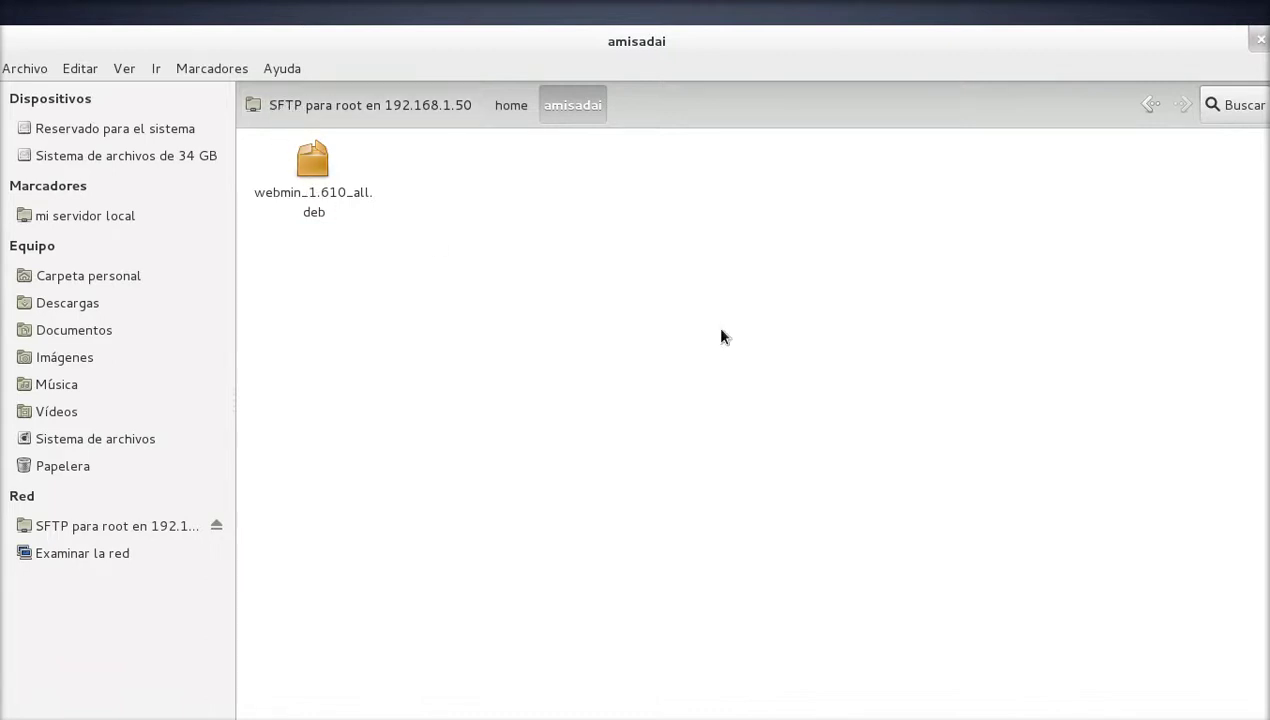
left_click(218, 527)
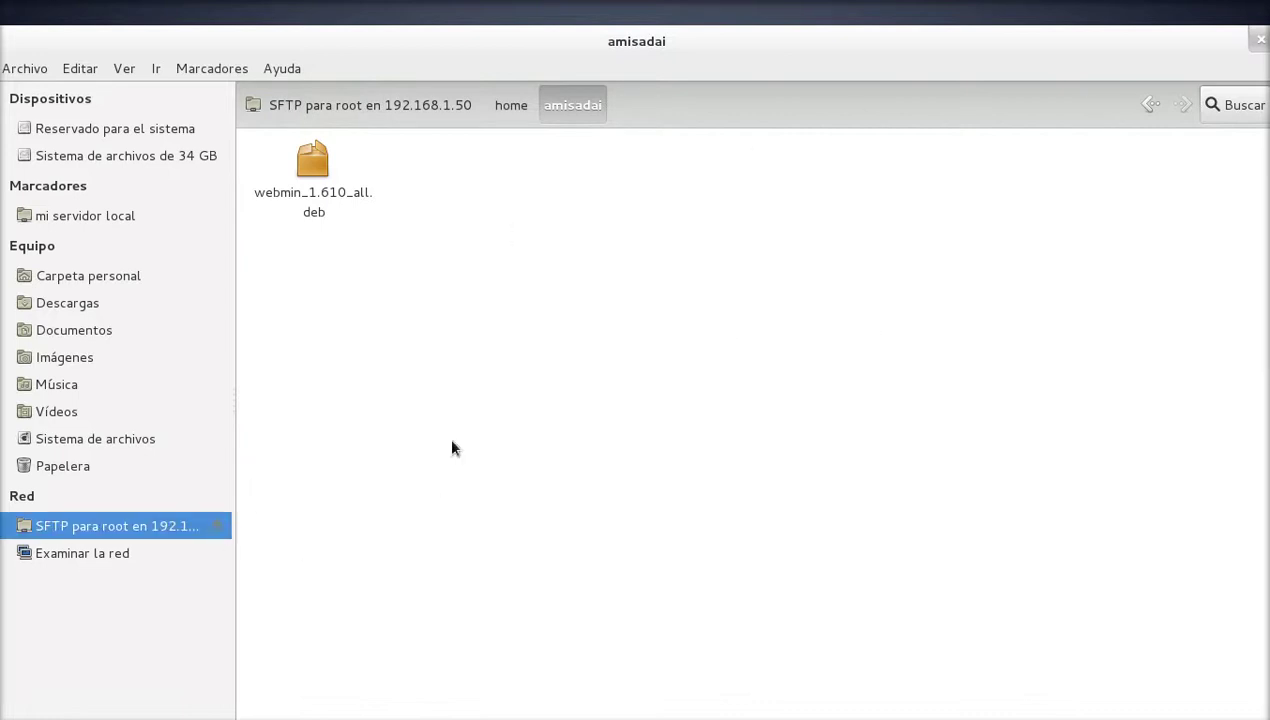
left_click(212, 527)
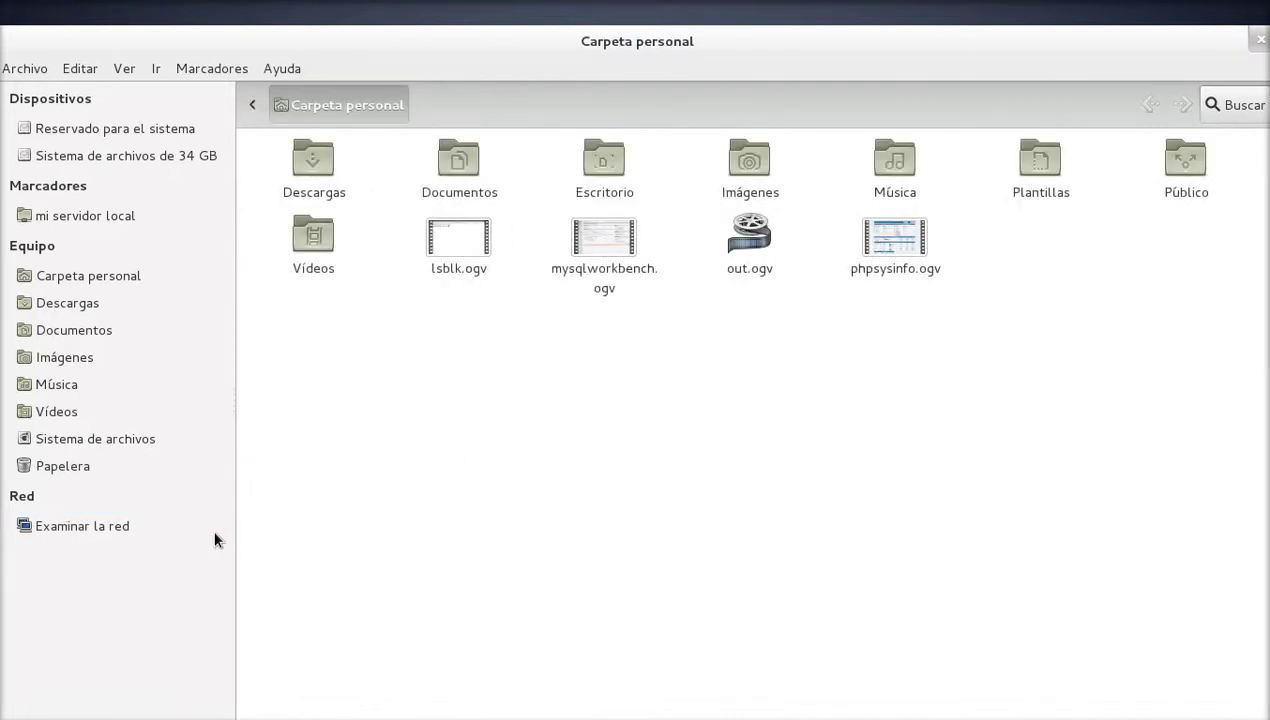
left_click(72, 216)
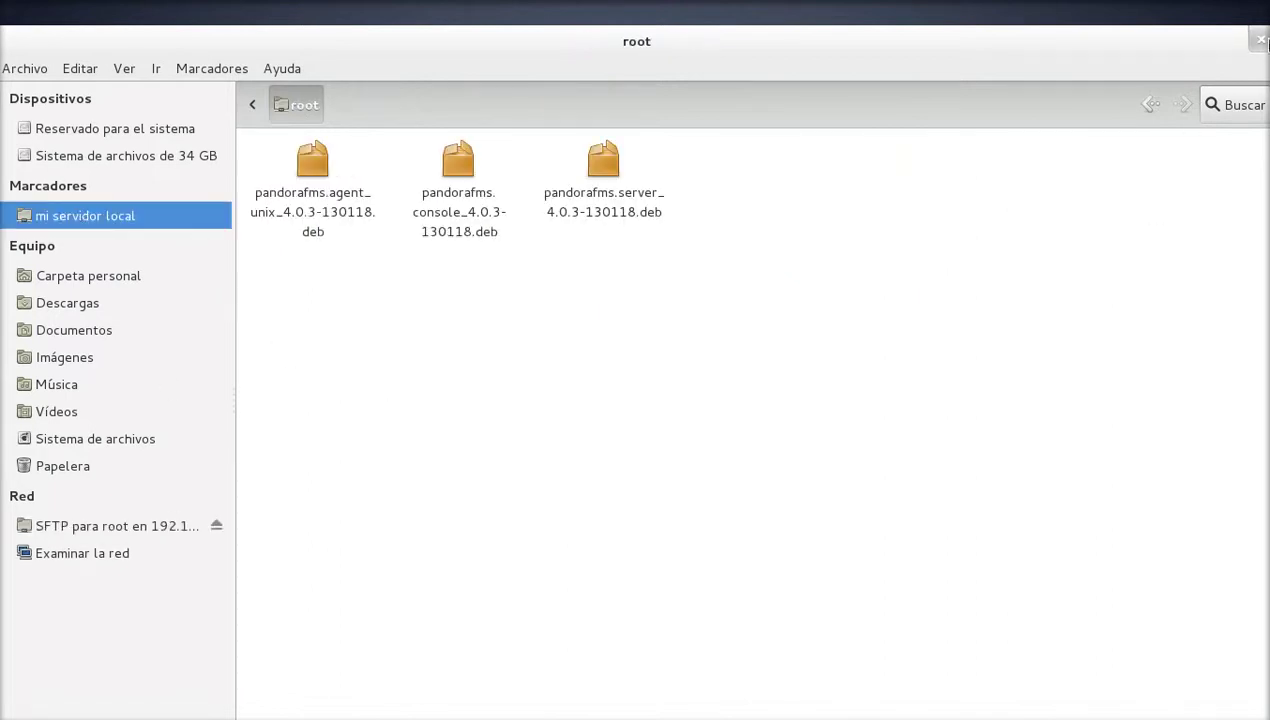
Close the file manager window and return to the terminal with the remote session.
left_click(1262, 42)
key("super")
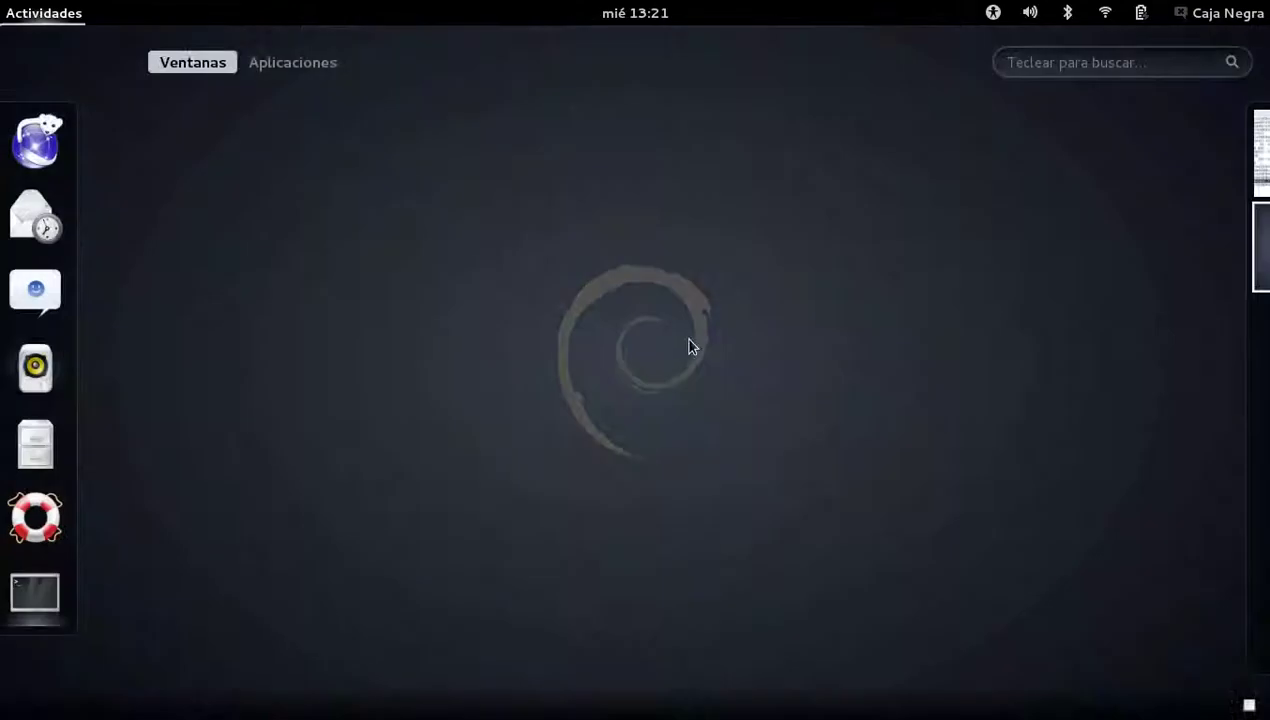
left_click(1197, 157)
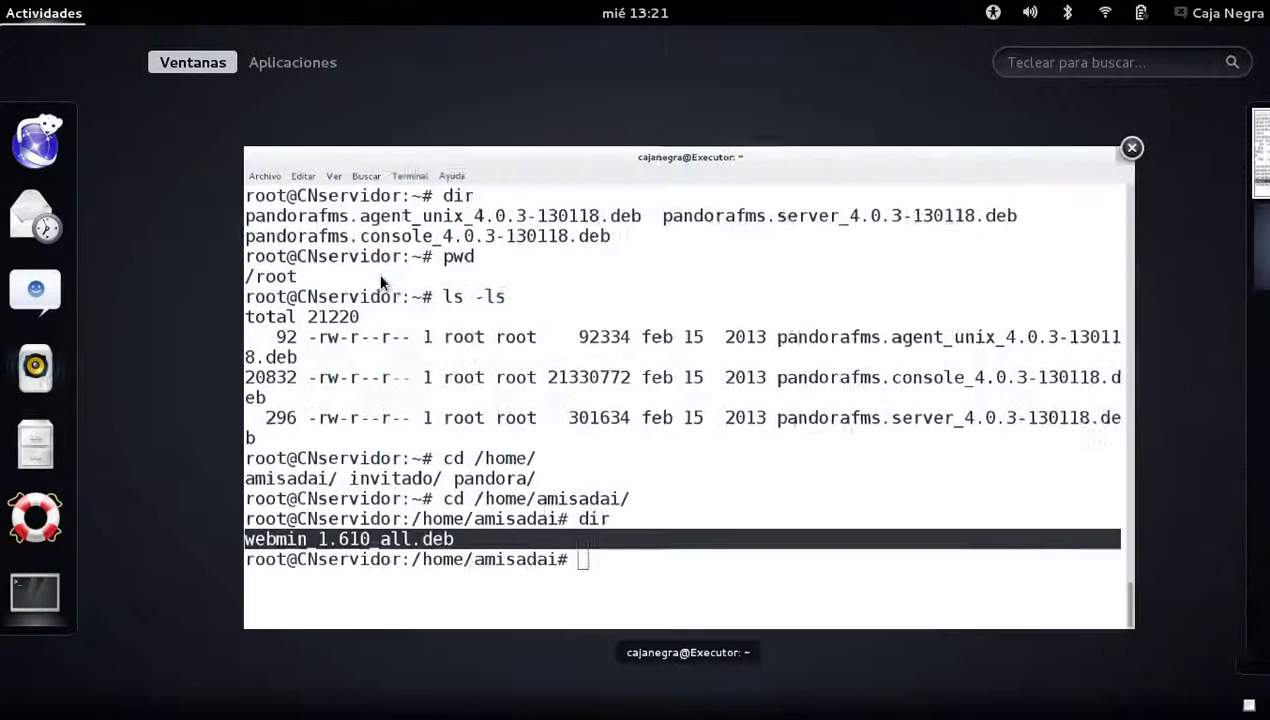
left_click(377, 283)
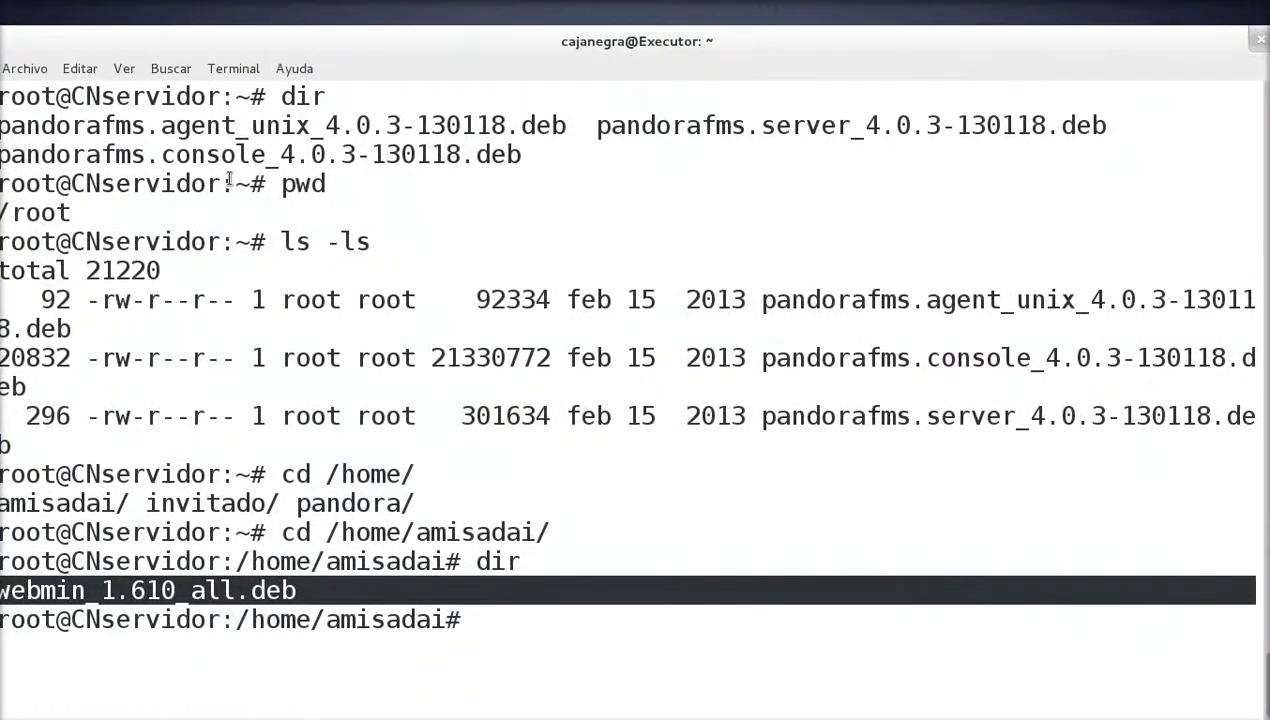
mouse_move(1259, 714)
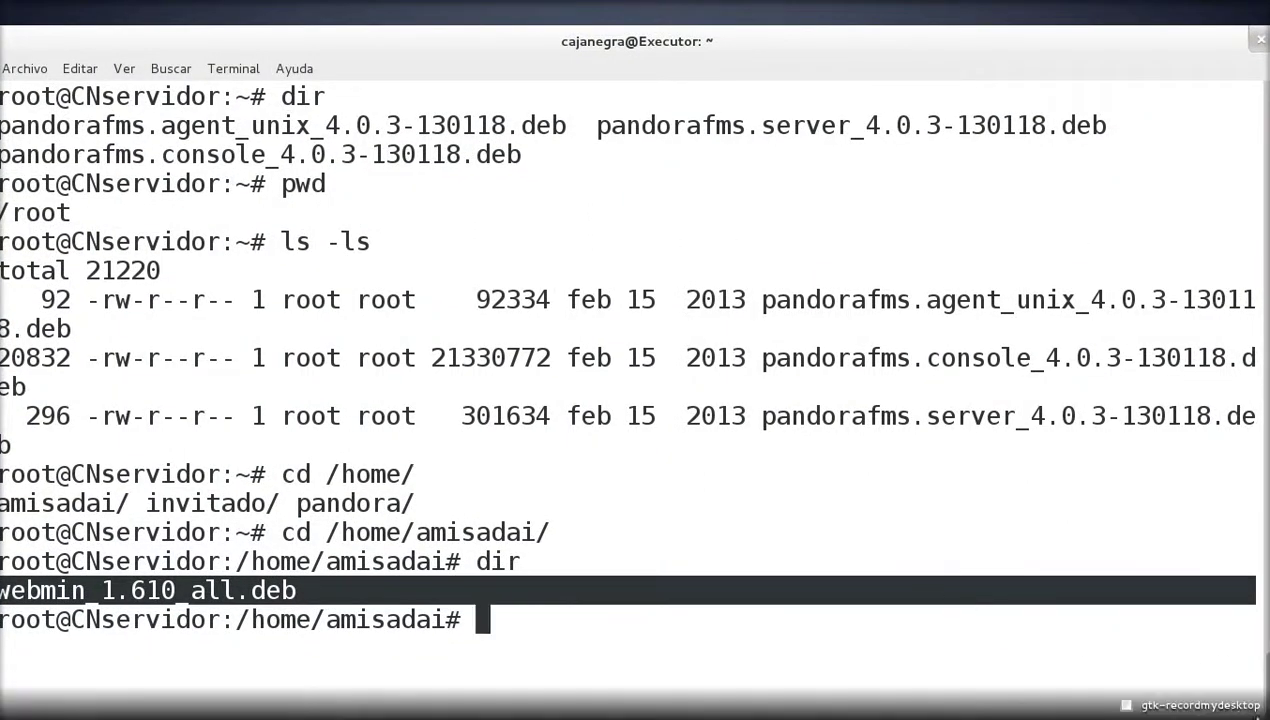